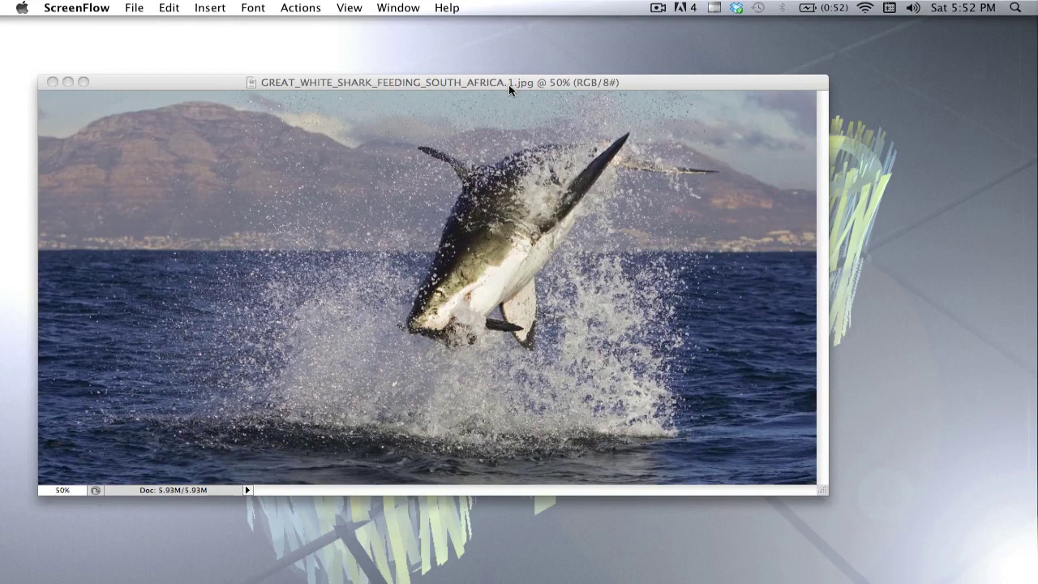
Step: Activate Photoshop, then reposition and enlarge the GREAT_WHITE_SHARK_FEEDING_SOUTH_AFRICA.1.jpg window to frame the whole photo
click(508, 84)
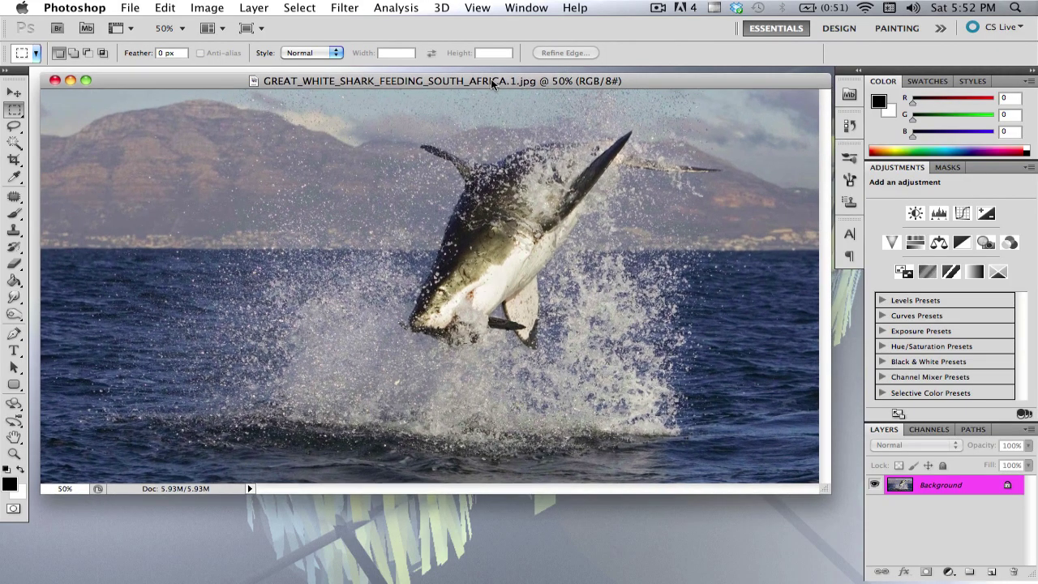
drag(491, 80, 469, 72)
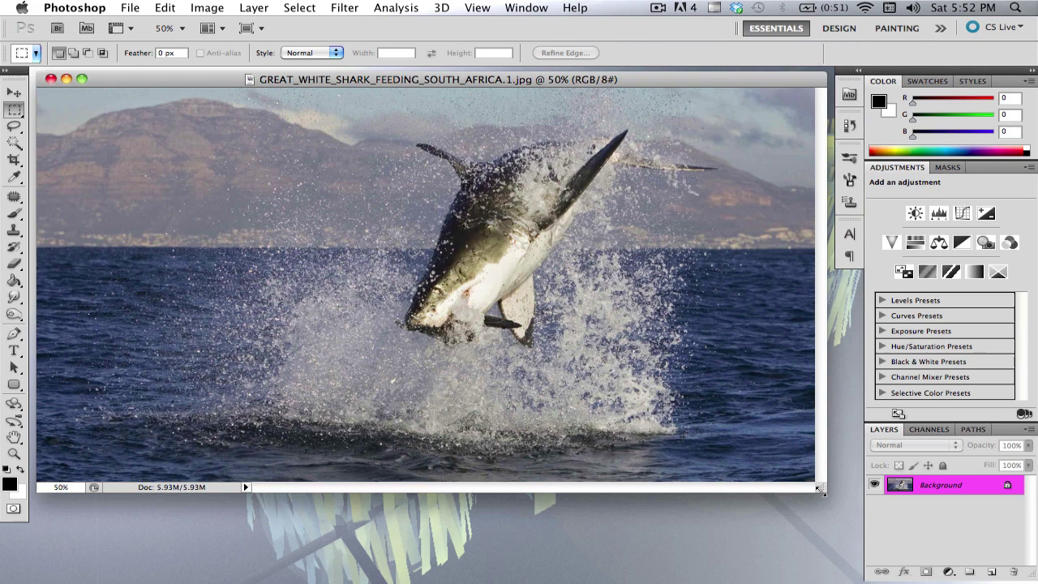
drag(820, 488, 839, 527)
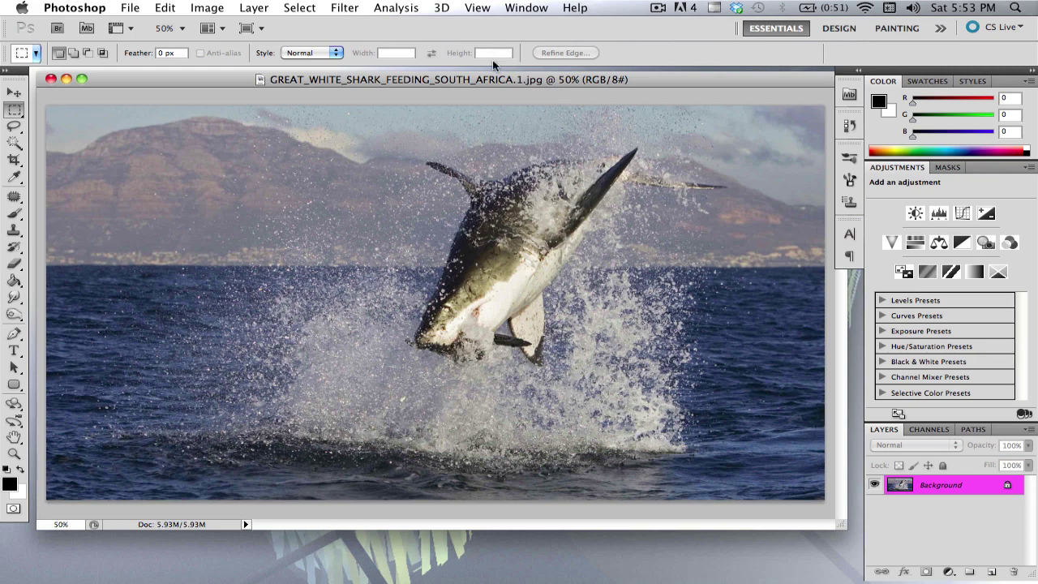
drag(498, 81, 498, 82)
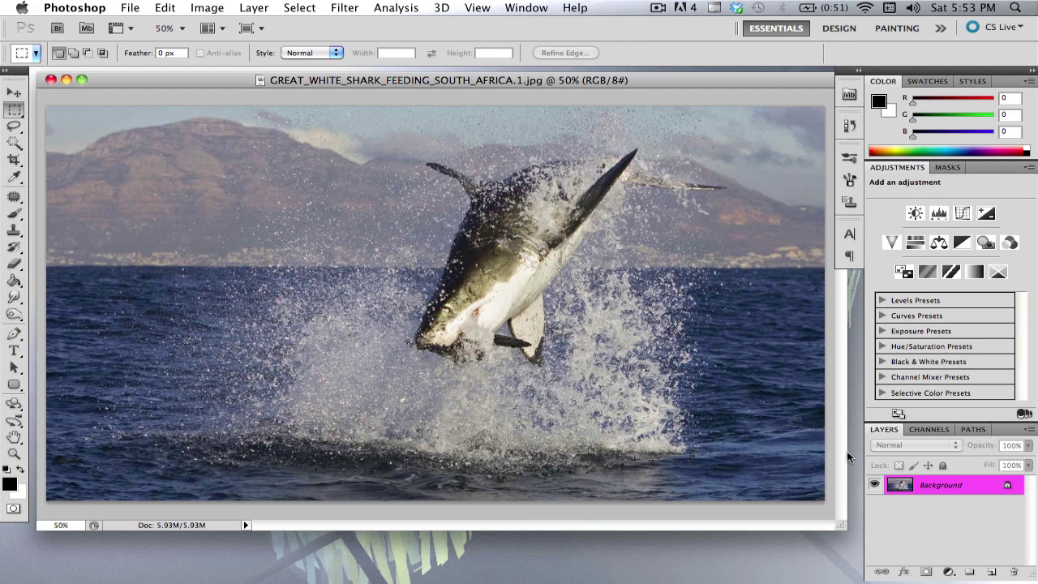
drag(840, 531, 849, 528)
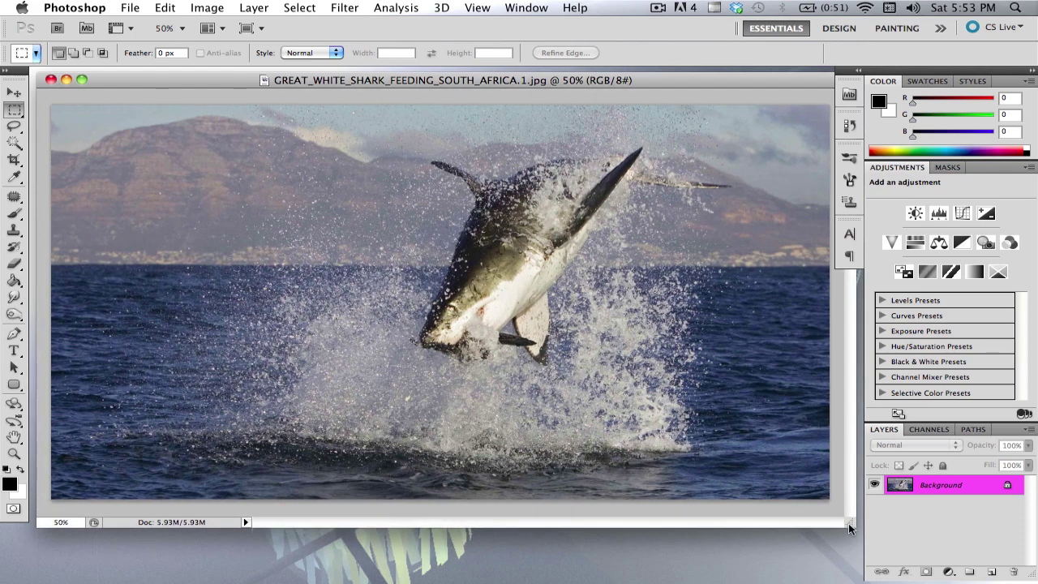
Step: Convert the locked Background into an editable layer named Layer 0
double_click(982, 487)
key(Return)
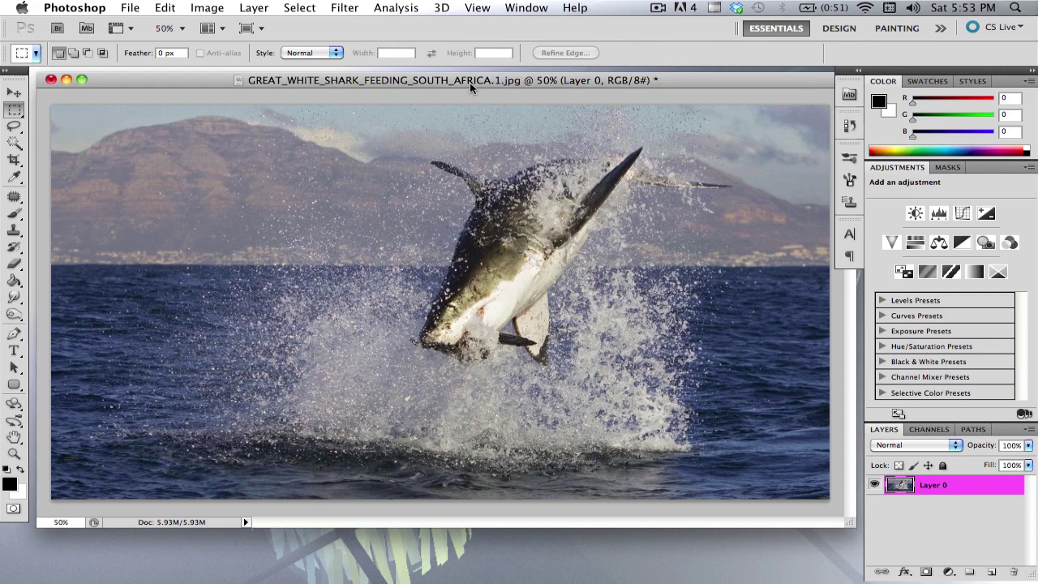
drag(469, 82, 469, 80)
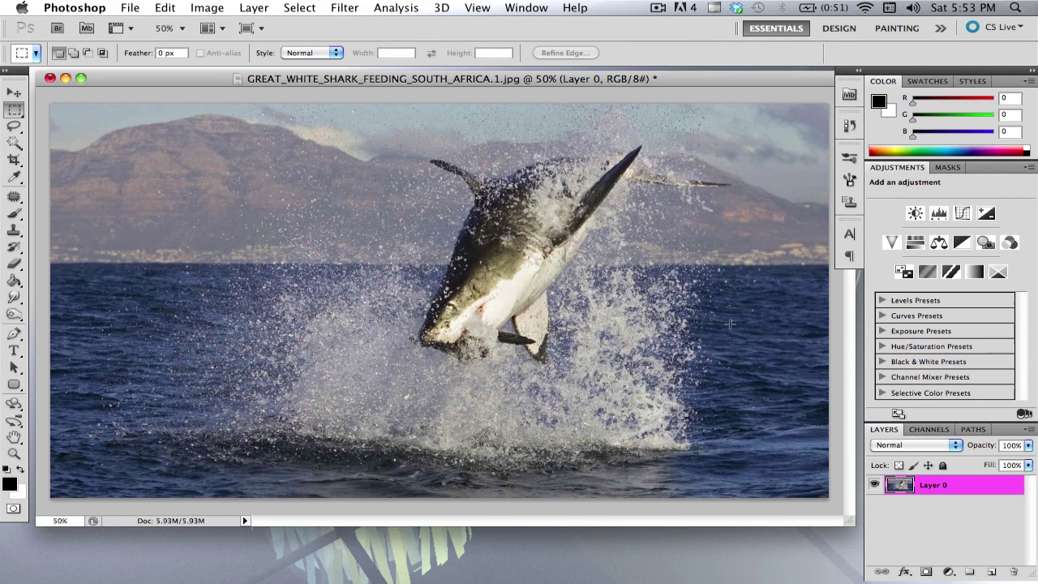
Step: Add a Curves adjustment layer with an S-curve that lowers shadows and raises highlights
click(288, 6)
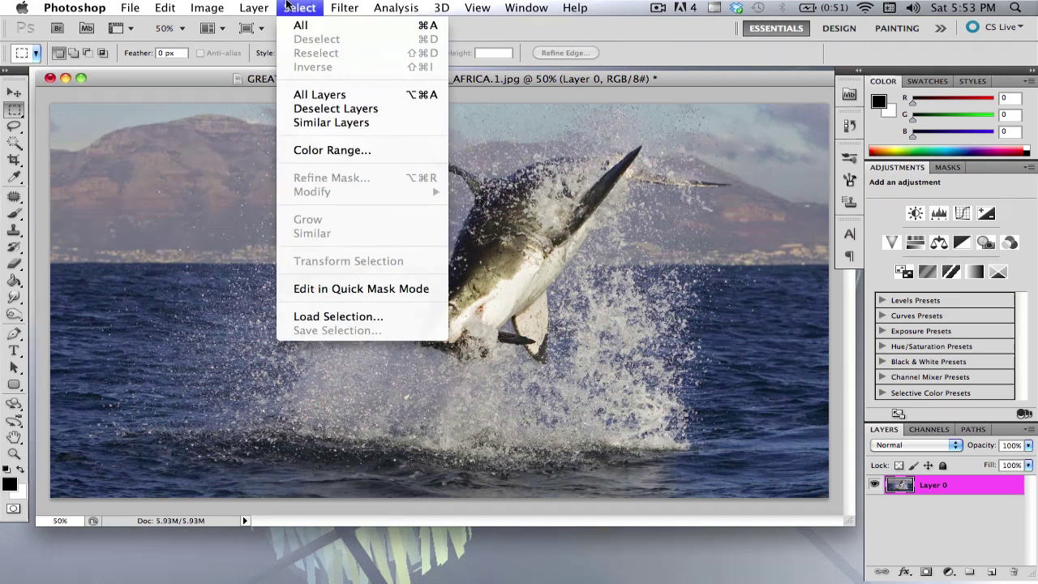
mouse_move(254, 7)
mouse_move(324, 150)
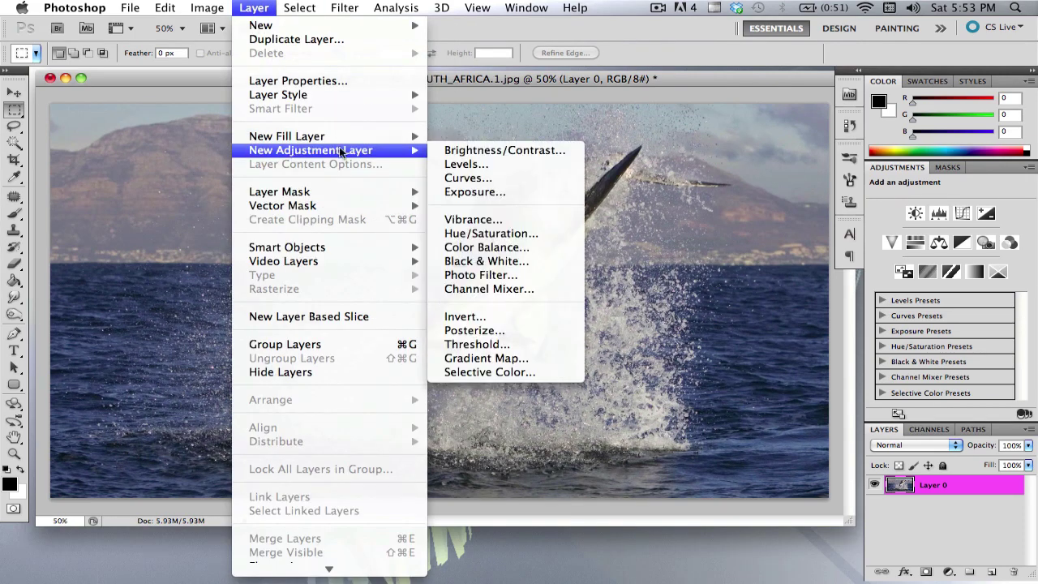
click(506, 180)
key(Return)
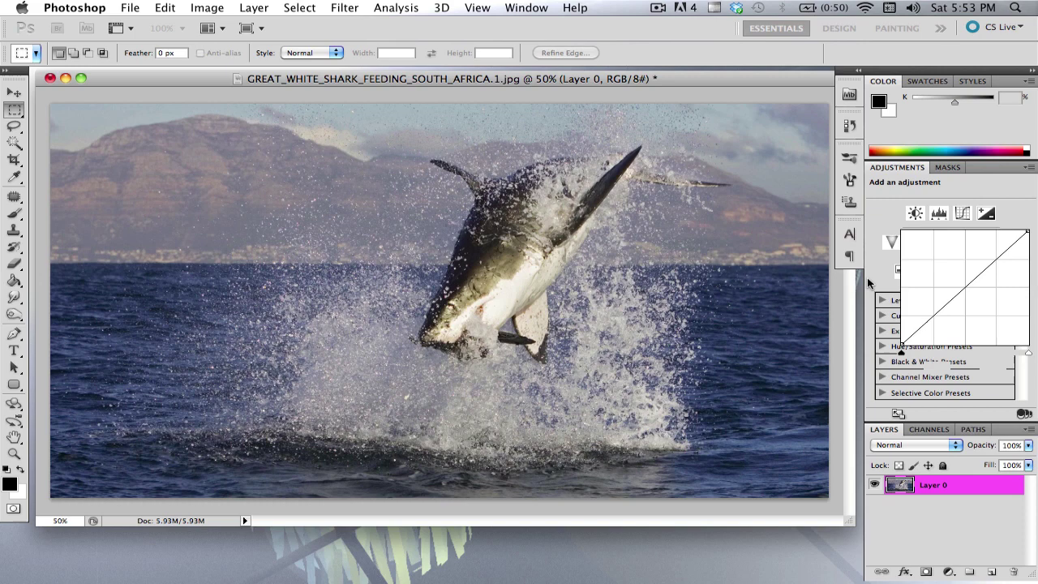
drag(936, 313, 937, 319)
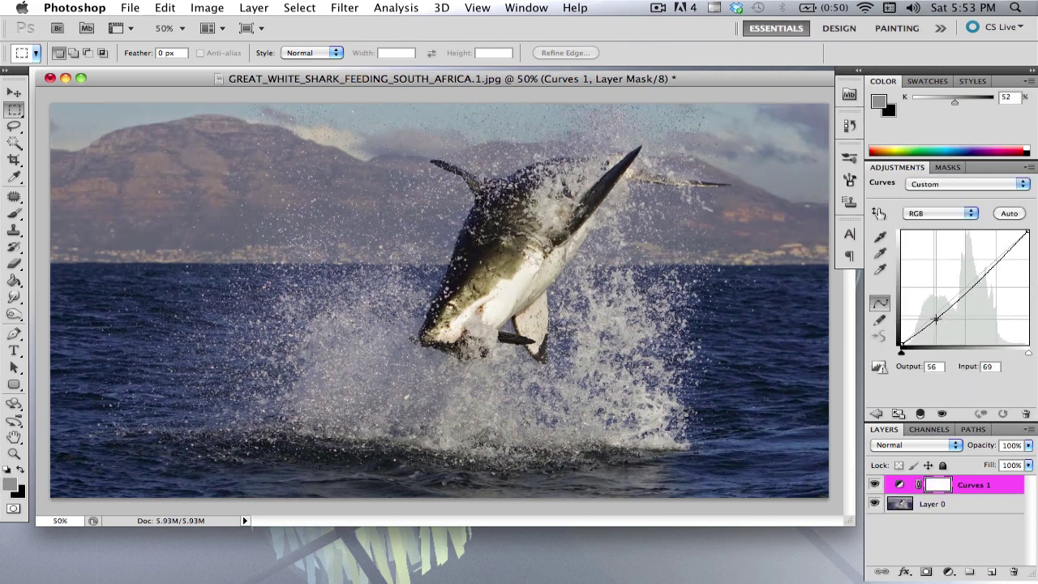
drag(981, 278, 984, 266)
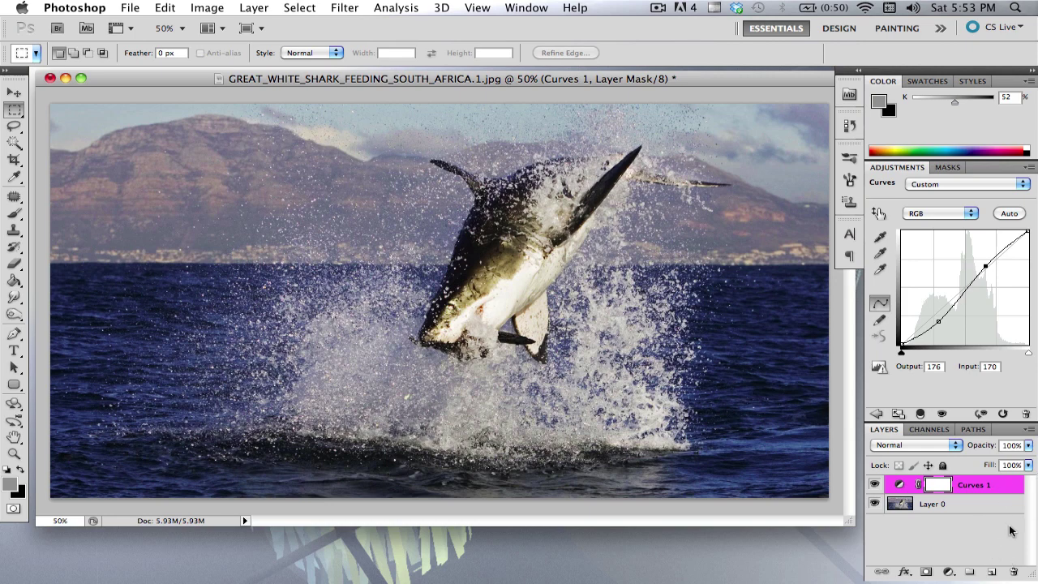
Step: Select Layer 0 with Curves 1 and merge them with Cmd+E into one layer
click(1000, 504)
click(1001, 488)
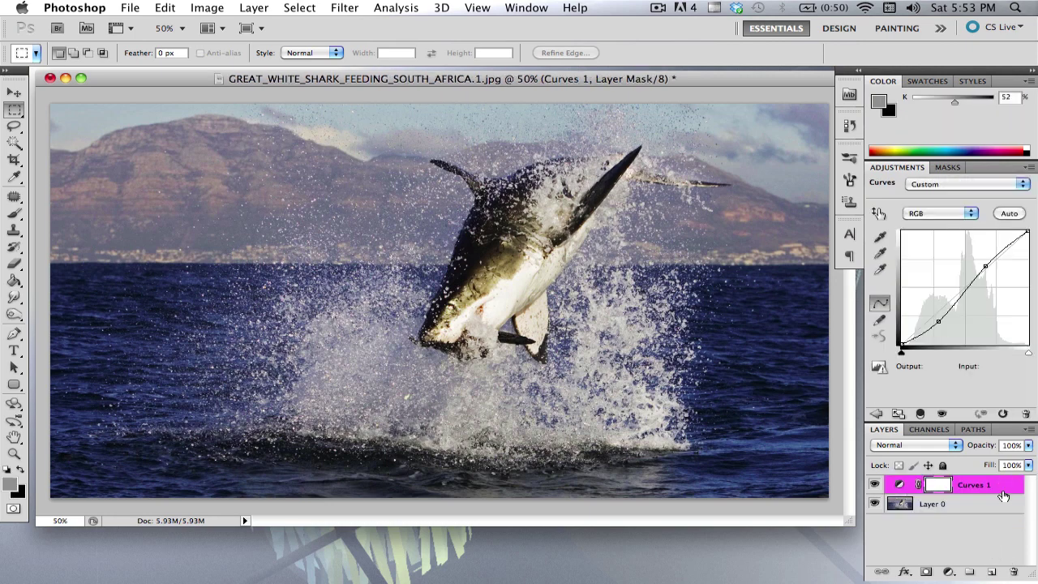
shift+click(990, 506)
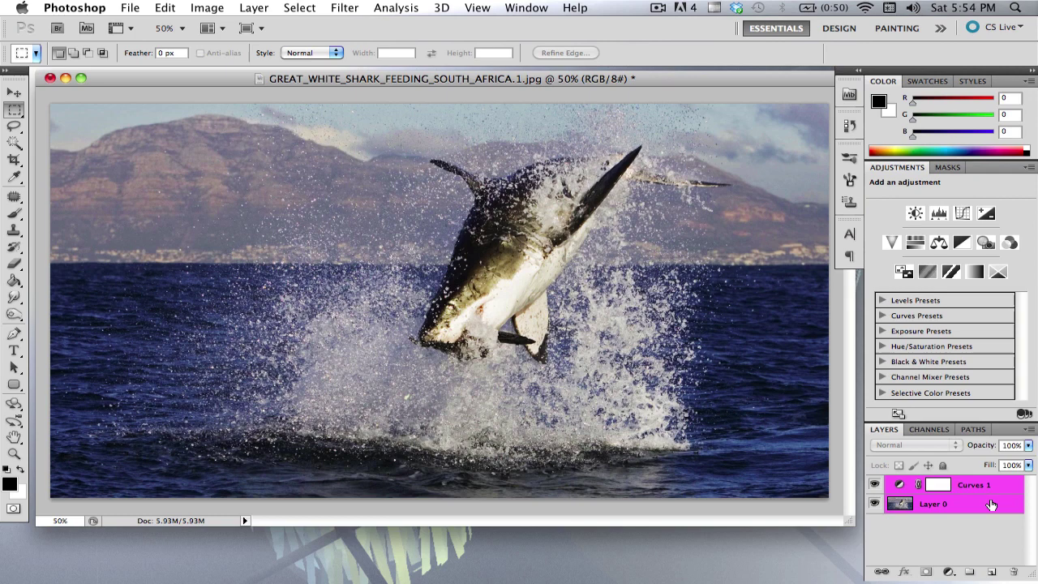
mouse_move(955, 578)
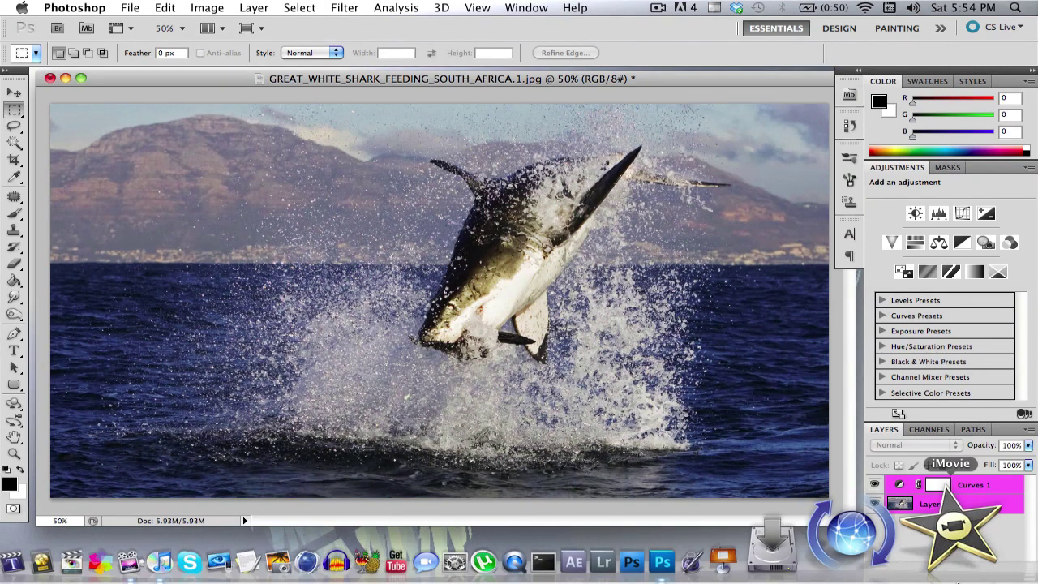
key(super+e)
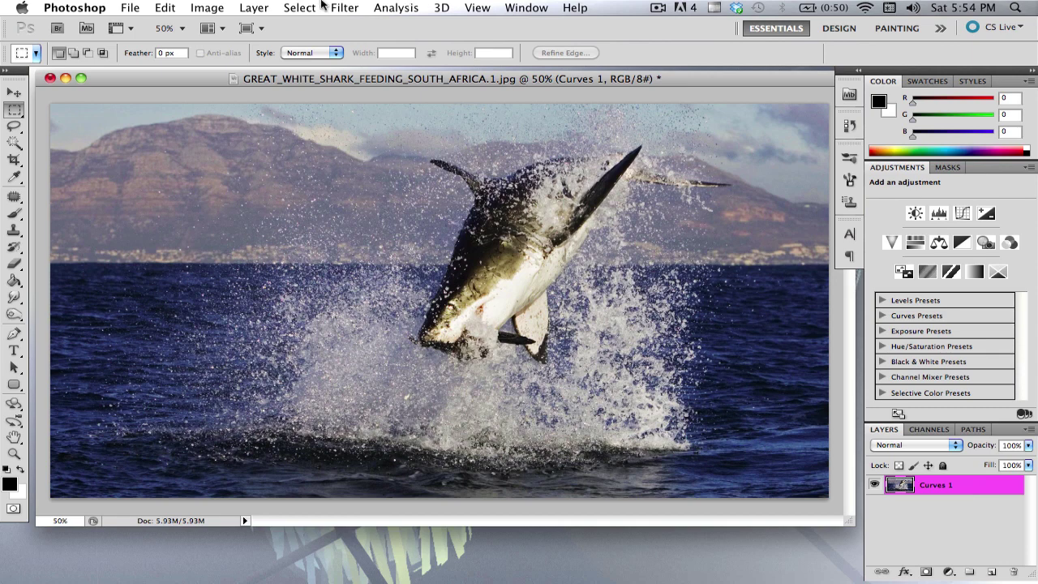
Step: Convert the merged Curves 1 layer to a smart object
click(256, 7)
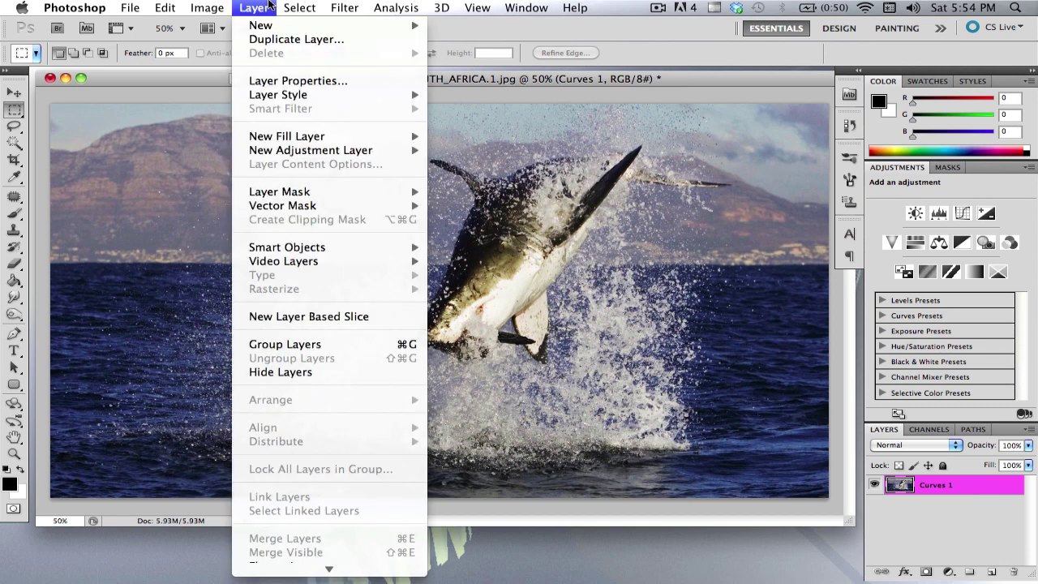
mouse_move(303, 245)
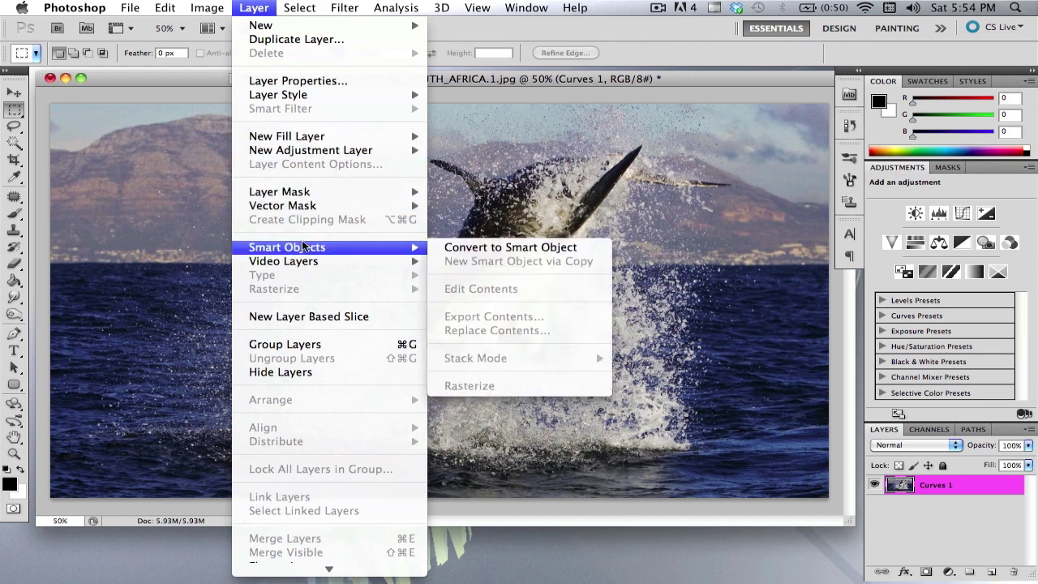
click(444, 247)
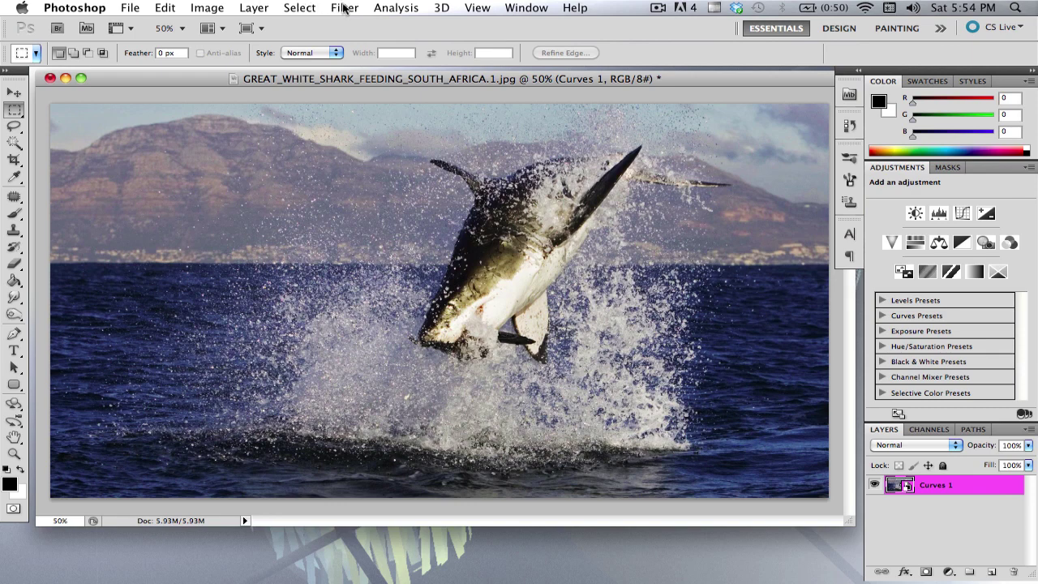
Step: Apply a strong Gaussian Blur, set with the Radius slider, as a smart filter on Curves 1
click(344, 7)
mouse_move(388, 169)
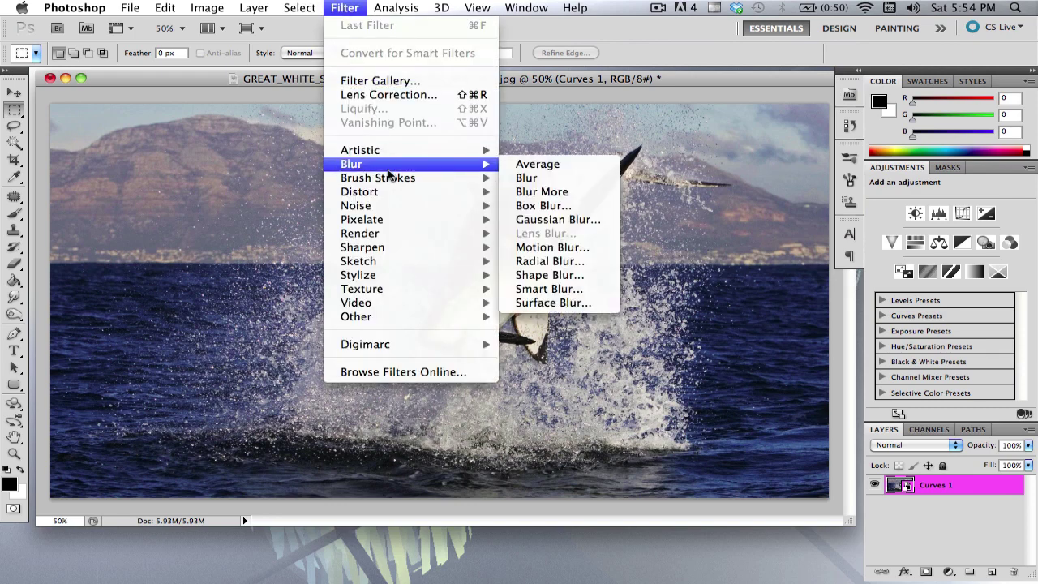
click(557, 219)
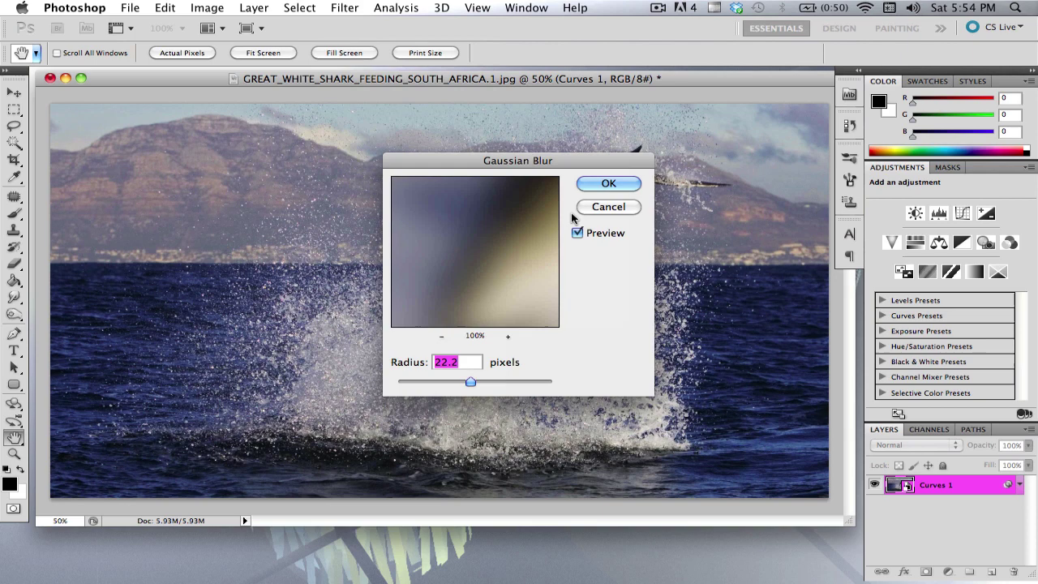
drag(537, 161, 520, 275)
mouse_move(459, 491)
mouse_down()
mouse_move(426, 492)
mouse_move(509, 493)
mouse_move(447, 485)
mouse_move(462, 484)
mouse_up()
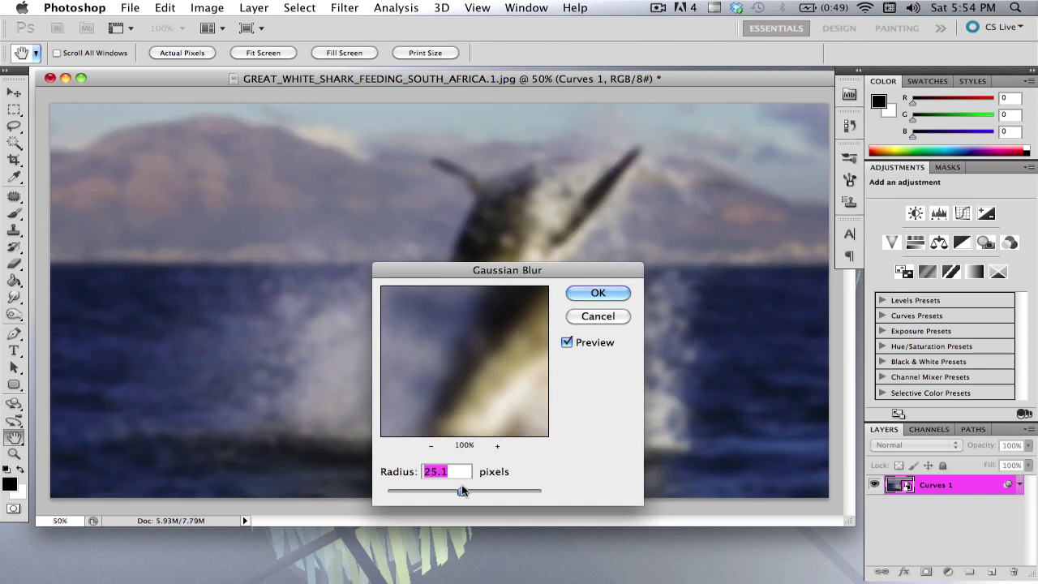
click(597, 293)
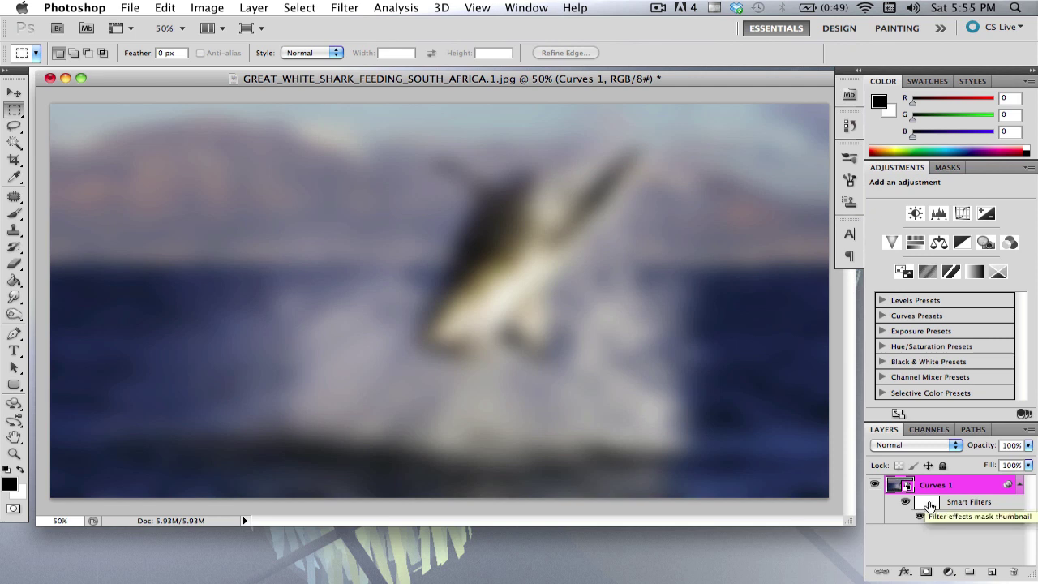
Step: Switch to the Brush tool, try round tips, and target the Gaussian Blur filter mask
click(926, 502)
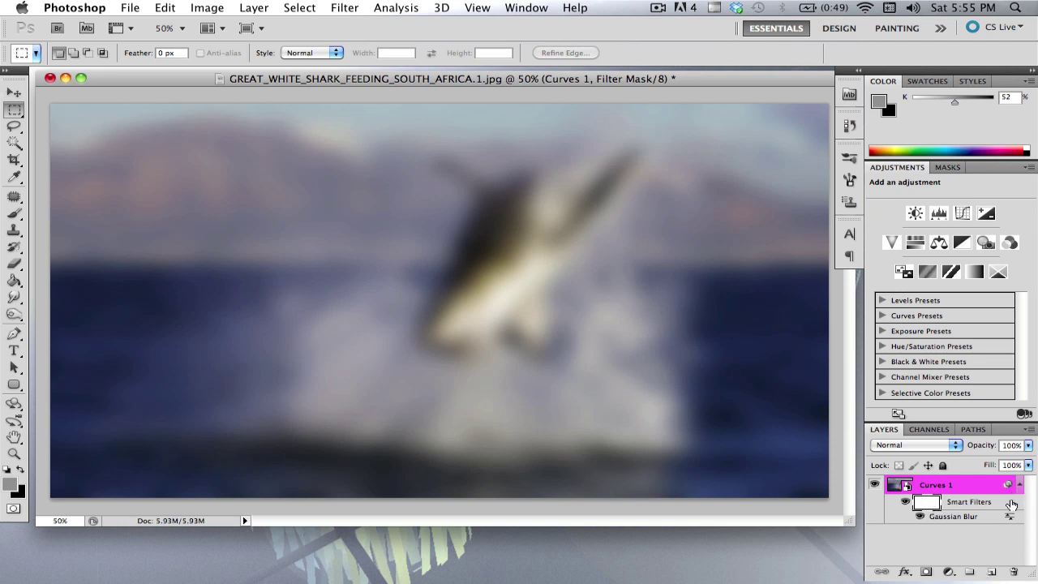
click(898, 484)
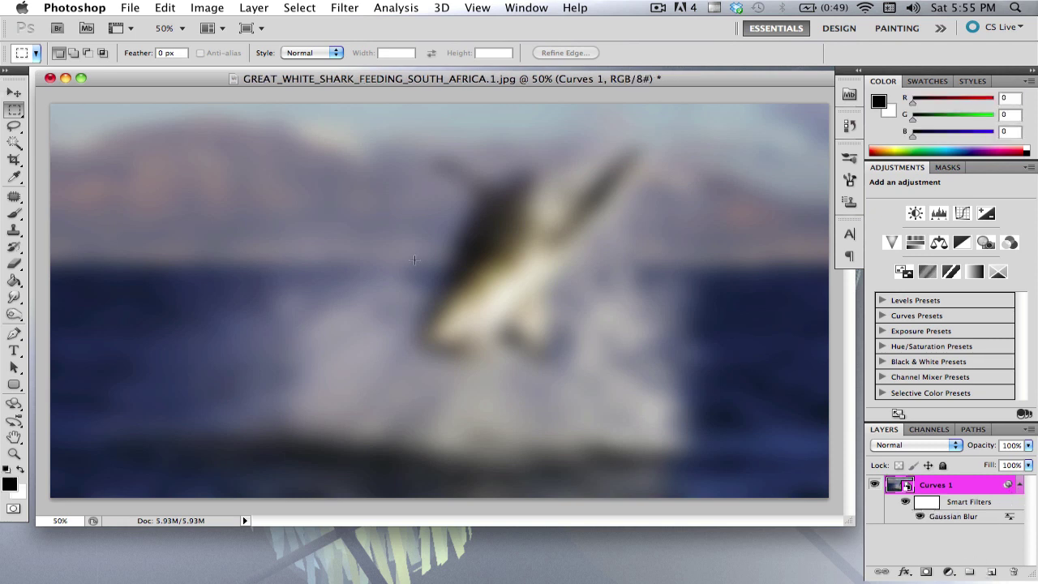
click(19, 218)
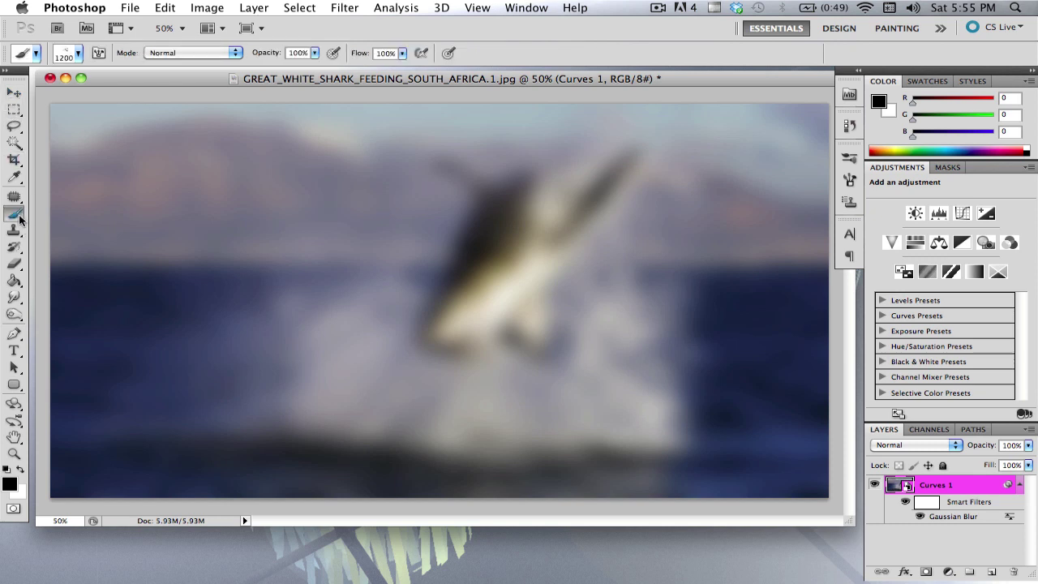
click(78, 53)
scroll(140, 198, up, 10)
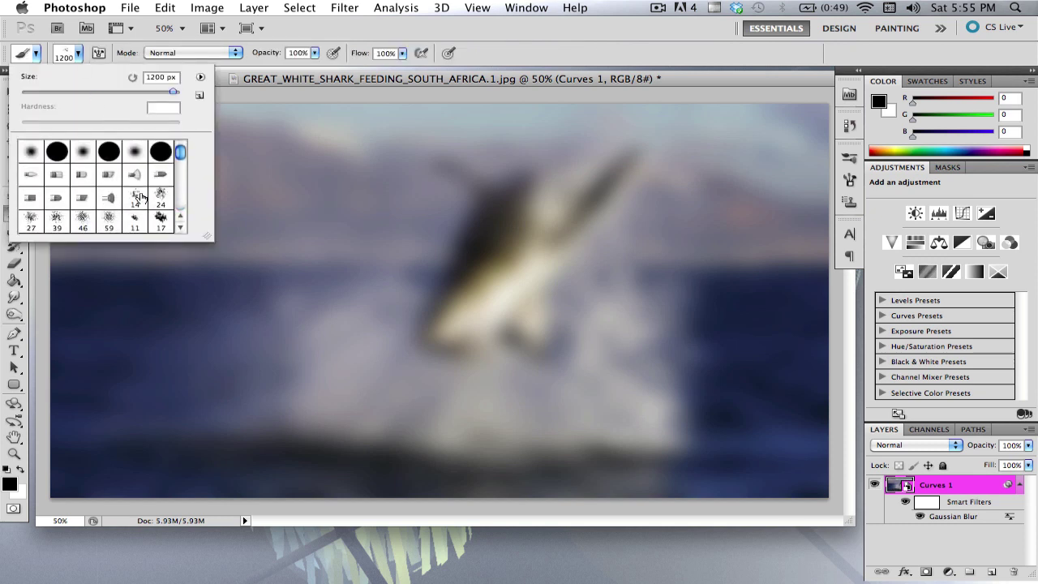
click(51, 154)
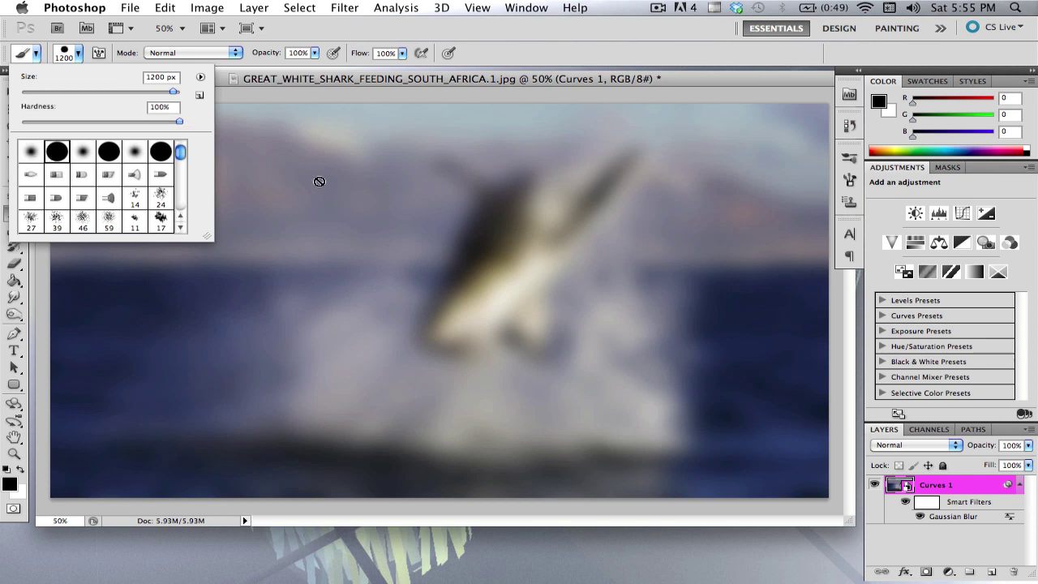
click(29, 151)
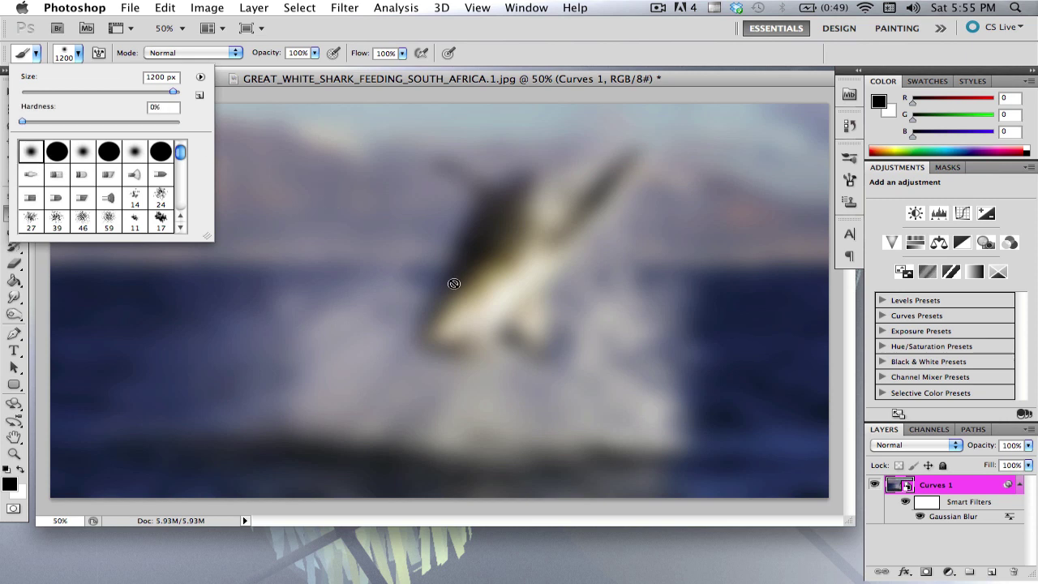
click(992, 509)
click(927, 502)
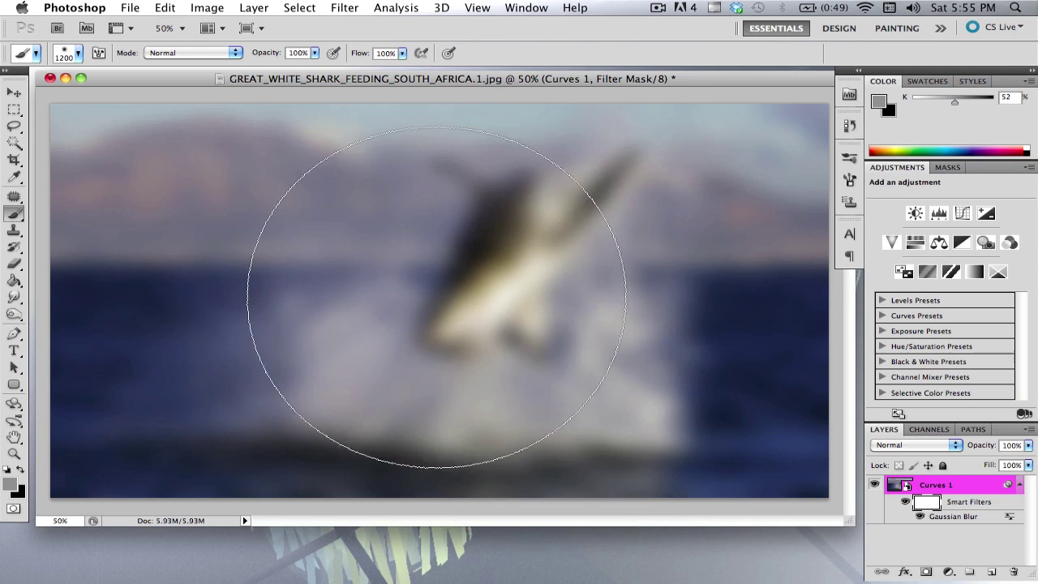
Step: Set a hard round brush tip to 391 px with 50% hardness
click(67, 55)
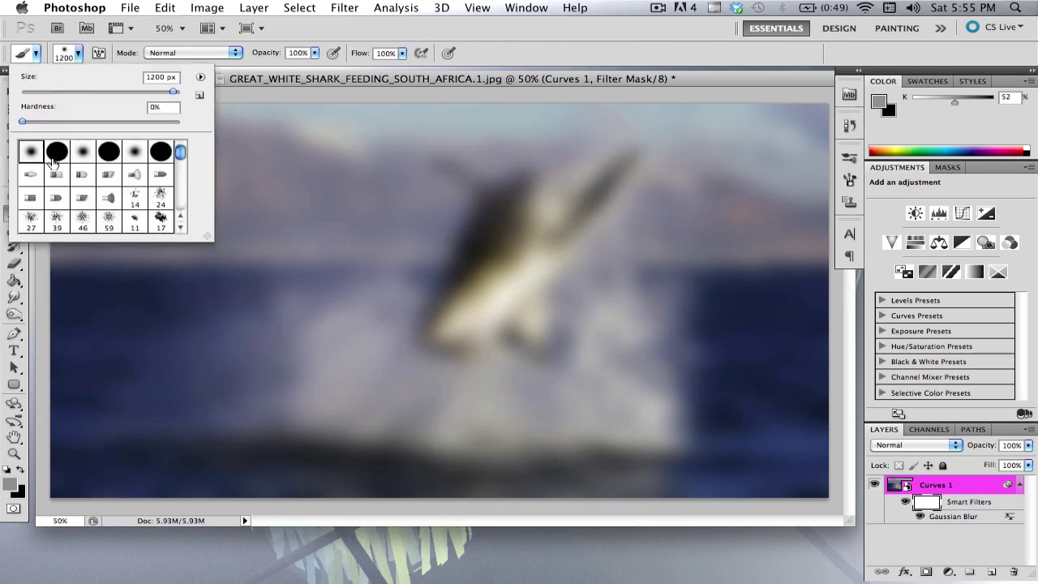
click(54, 158)
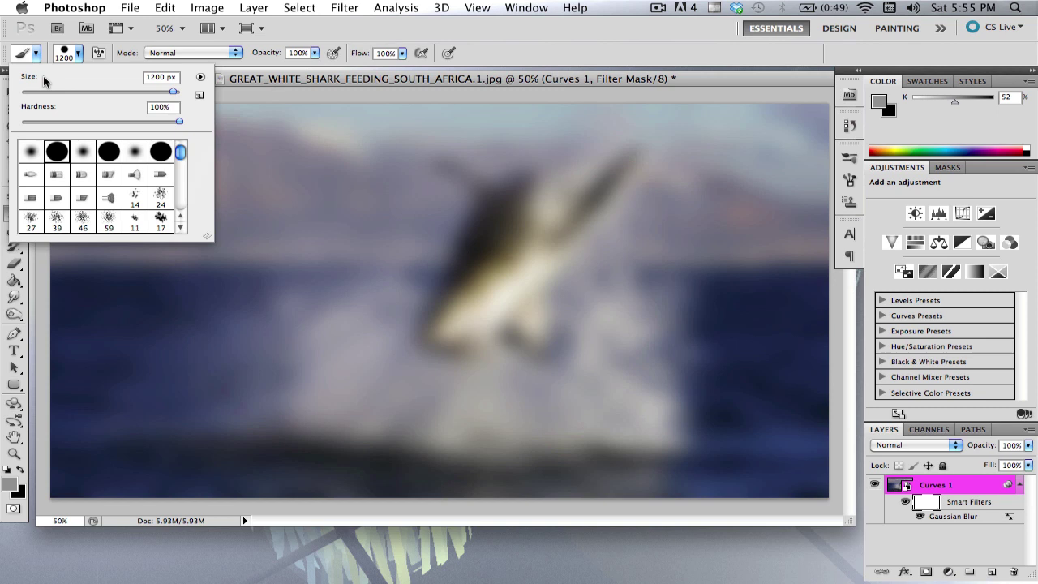
click(106, 92)
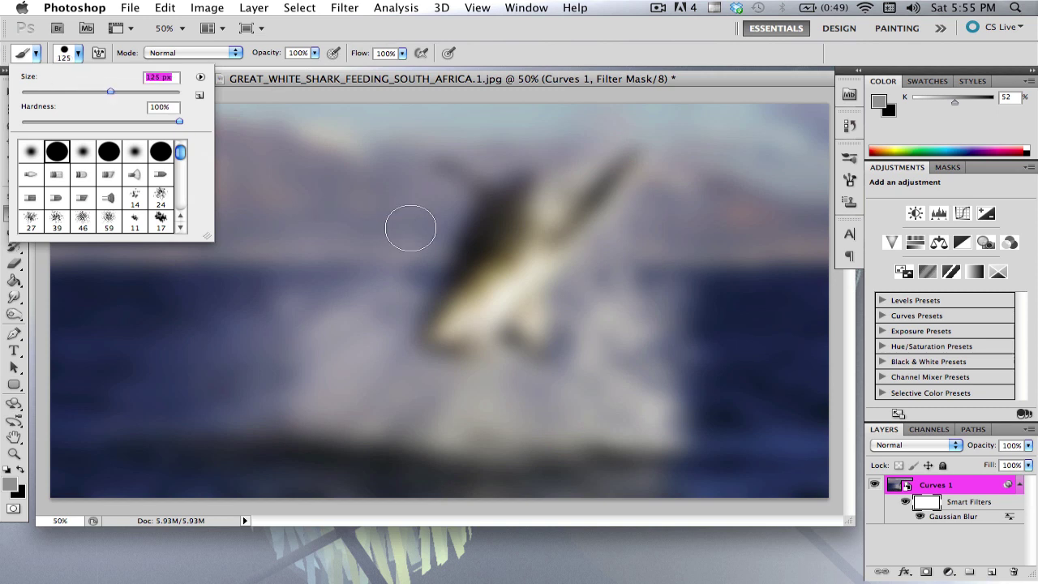
drag(111, 91, 162, 94)
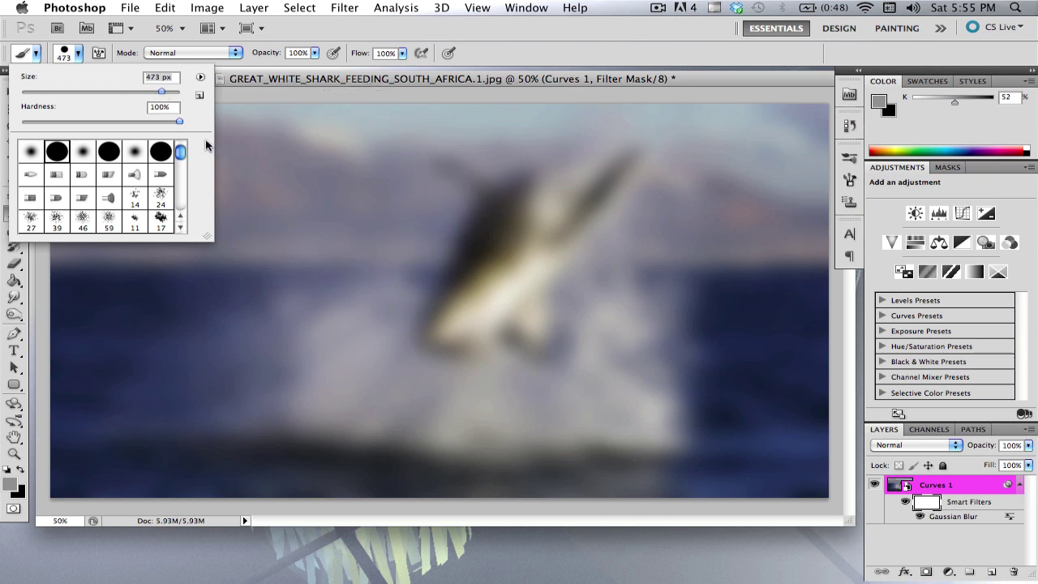
drag(161, 92, 157, 94)
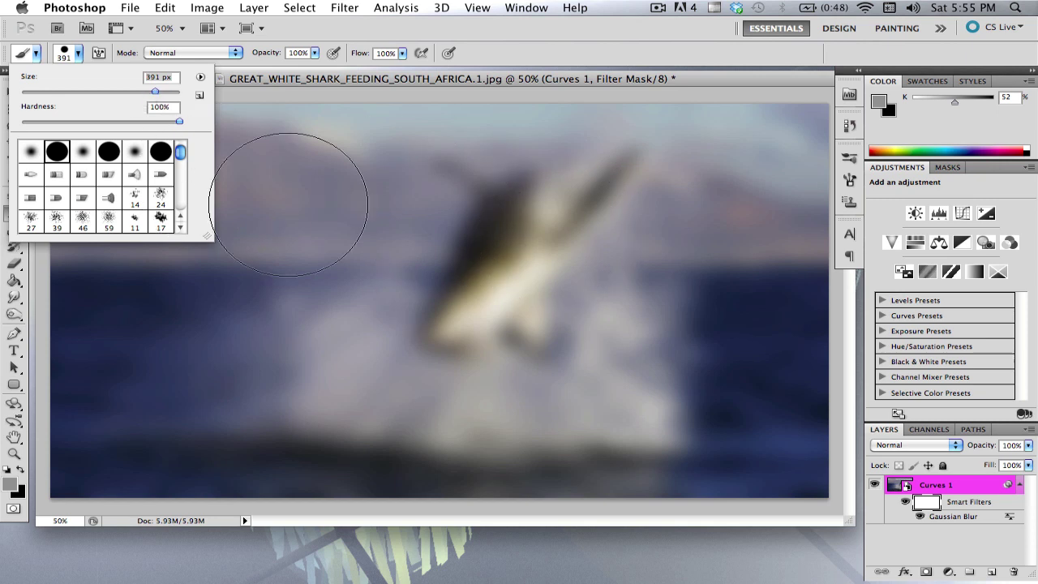
drag(122, 123, 104, 123)
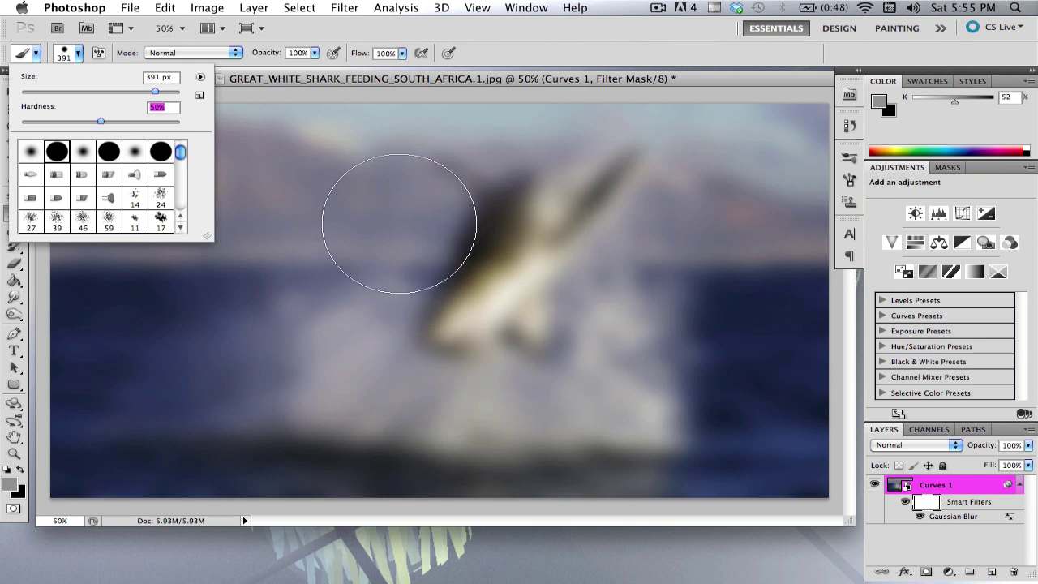
click(399, 223)
mouse_move(405, 220)
mouse_down()
mouse_move(471, 221)
mouse_move(337, 255)
mouse_move(444, 209)
mouse_move(350, 223)
mouse_move(337, 269)
mouse_move(360, 298)
mouse_move(429, 300)
mouse_up()
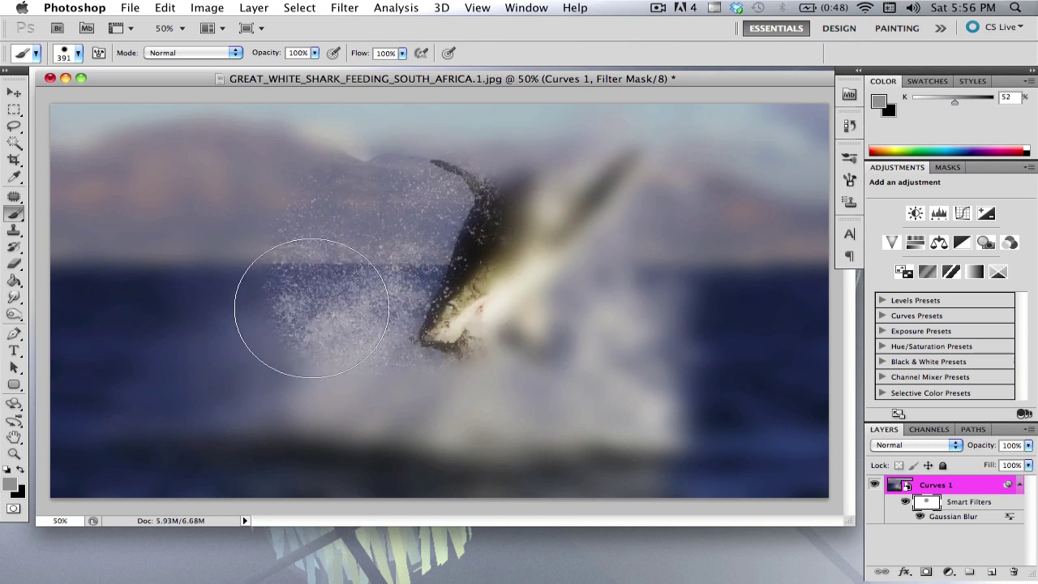
mouse_move(311, 308)
mouse_down()
mouse_move(301, 375)
mouse_move(492, 324)
mouse_move(527, 197)
mouse_move(232, 180)
mouse_move(237, 376)
mouse_move(297, 387)
mouse_move(498, 375)
mouse_move(647, 387)
mouse_move(688, 320)
mouse_move(645, 185)
mouse_move(297, 209)
mouse_move(240, 343)
mouse_move(218, 370)
mouse_move(301, 385)
mouse_move(597, 398)
mouse_move(654, 412)
mouse_move(672, 267)
mouse_up()
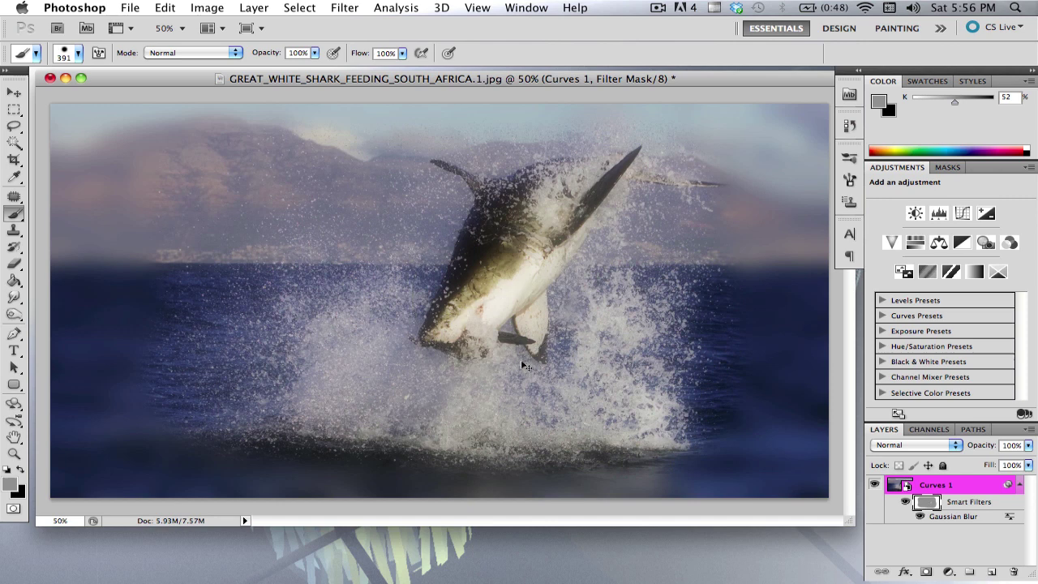
key(super+z)
drag(389, 210, 523, 284)
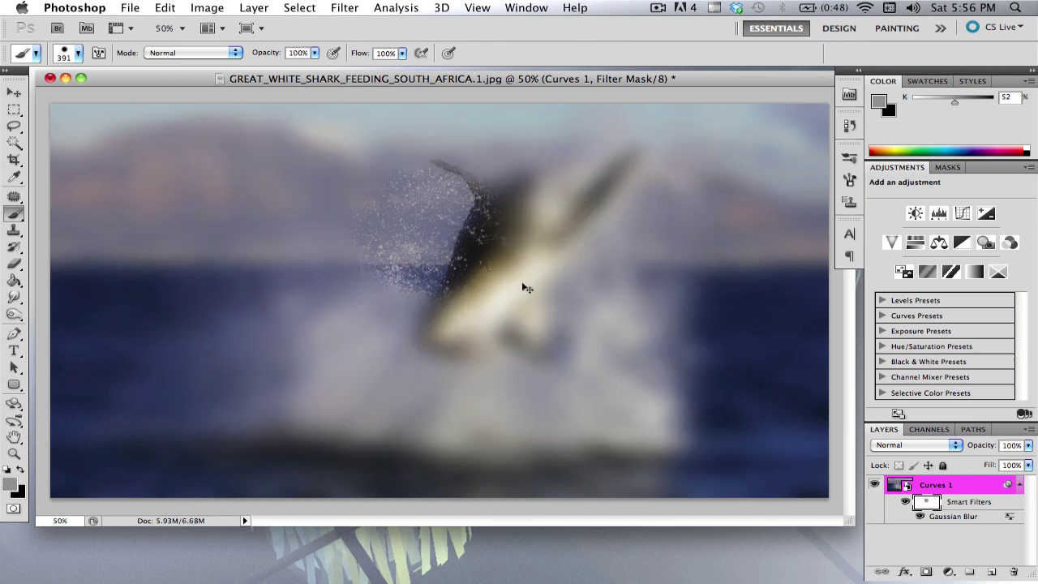
key(super+z)
Step: Paint black on the blur mask over the shark, splash, lower water and left mountains
click(79, 53)
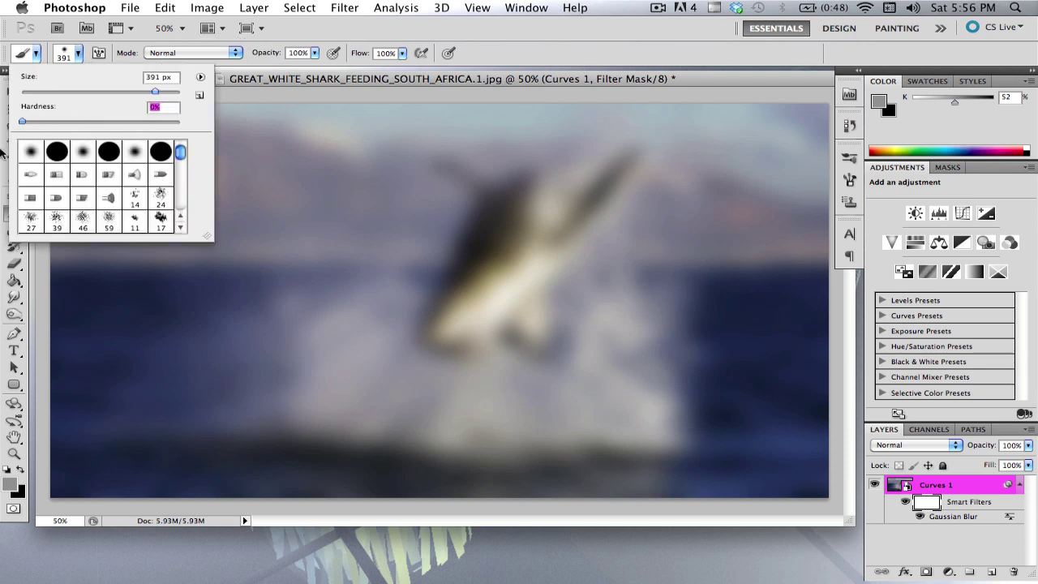
mouse_move(482, 324)
mouse_down()
mouse_move(518, 243)
mouse_move(528, 190)
mouse_move(615, 175)
mouse_move(464, 325)
mouse_move(431, 333)
mouse_move(450, 355)
mouse_move(548, 346)
mouse_move(631, 274)
mouse_move(659, 228)
mouse_move(643, 396)
mouse_move(595, 412)
mouse_move(393, 409)
mouse_move(330, 391)
mouse_move(325, 340)
mouse_move(417, 245)
mouse_move(452, 189)
mouse_move(399, 174)
mouse_move(348, 192)
mouse_move(319, 211)
mouse_move(296, 291)
mouse_move(295, 403)
mouse_move(670, 410)
mouse_move(681, 396)
mouse_move(695, 205)
mouse_move(685, 148)
mouse_move(568, 133)
mouse_move(267, 135)
mouse_up()
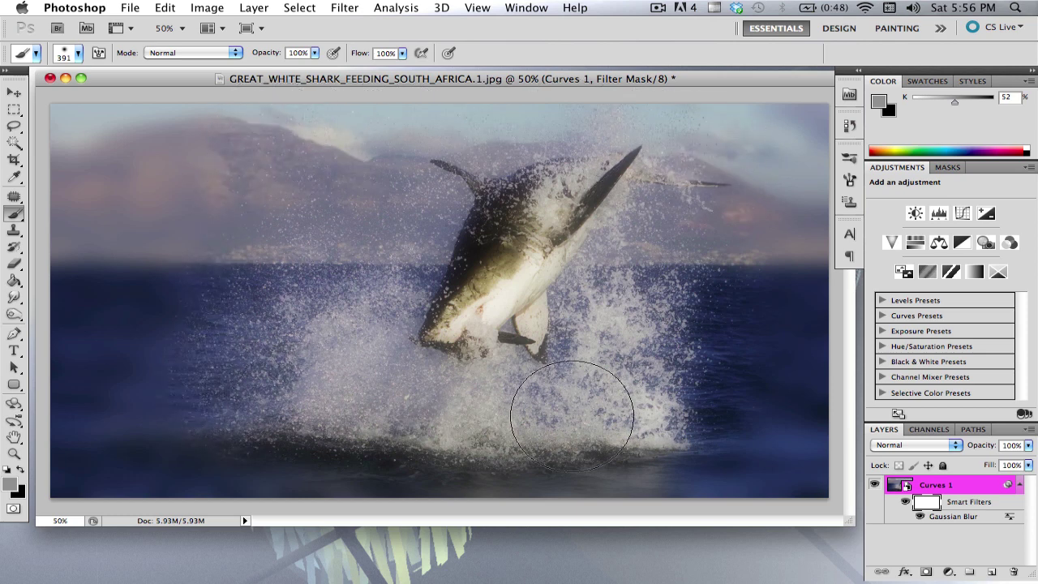
drag(571, 415, 721, 422)
mouse_move(591, 412)
mouse_down()
mouse_move(165, 412)
mouse_move(164, 214)
mouse_move(303, 200)
mouse_move(219, 188)
mouse_move(232, 184)
mouse_move(715, 186)
mouse_move(697, 355)
mouse_move(701, 142)
mouse_move(523, 158)
mouse_move(363, 142)
mouse_move(419, 282)
mouse_move(565, 169)
mouse_move(351, 270)
mouse_move(302, 251)
mouse_move(162, 140)
mouse_move(135, 221)
mouse_move(121, 167)
mouse_move(69, 196)
mouse_up()
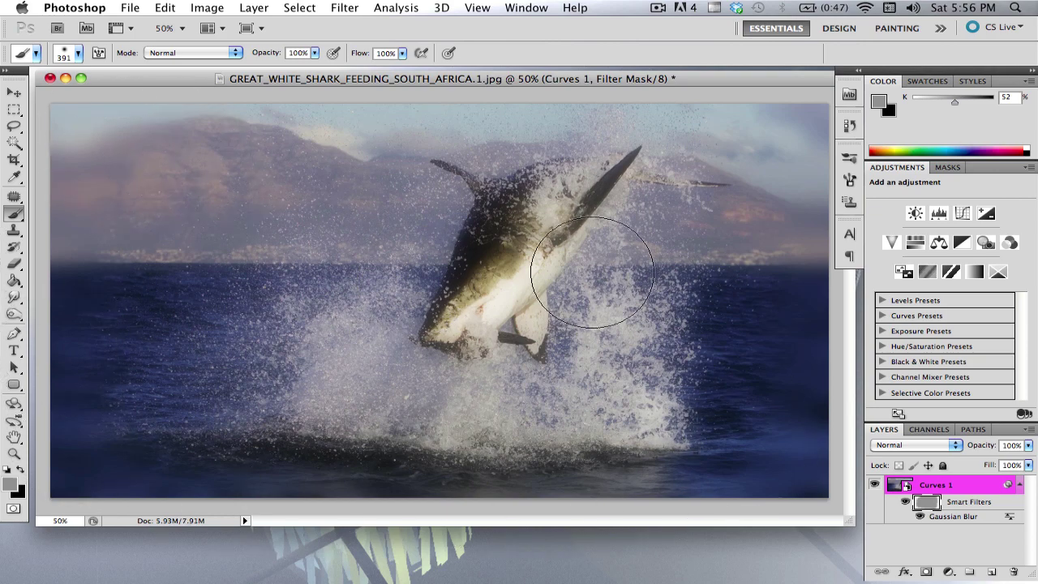
click(13, 92)
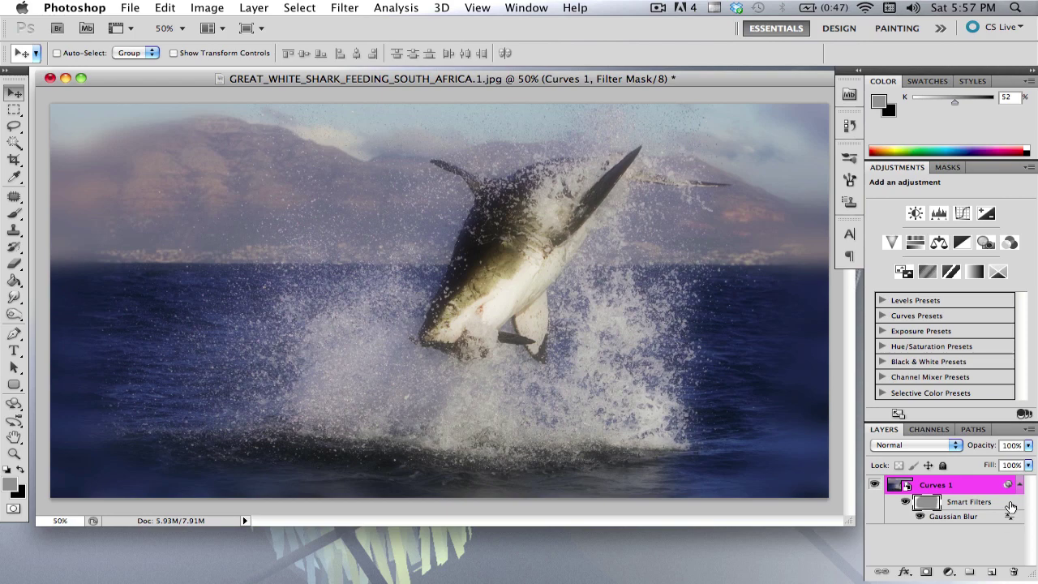
Step: Delete the Gaussian Blur filter mask, then clear all smart filters from Curves 1
click(978, 501)
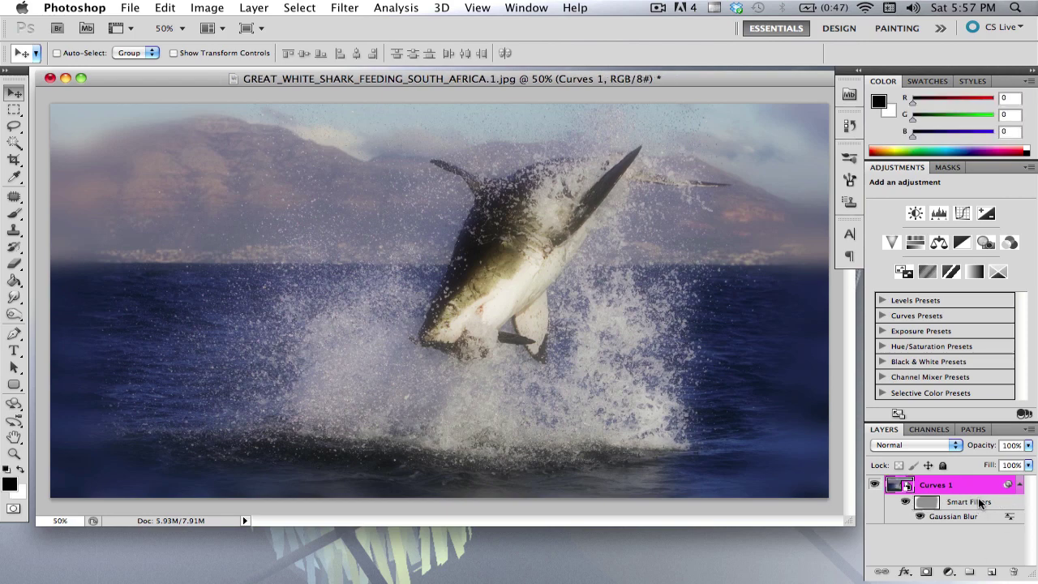
right_click(979, 500)
click(930, 528)
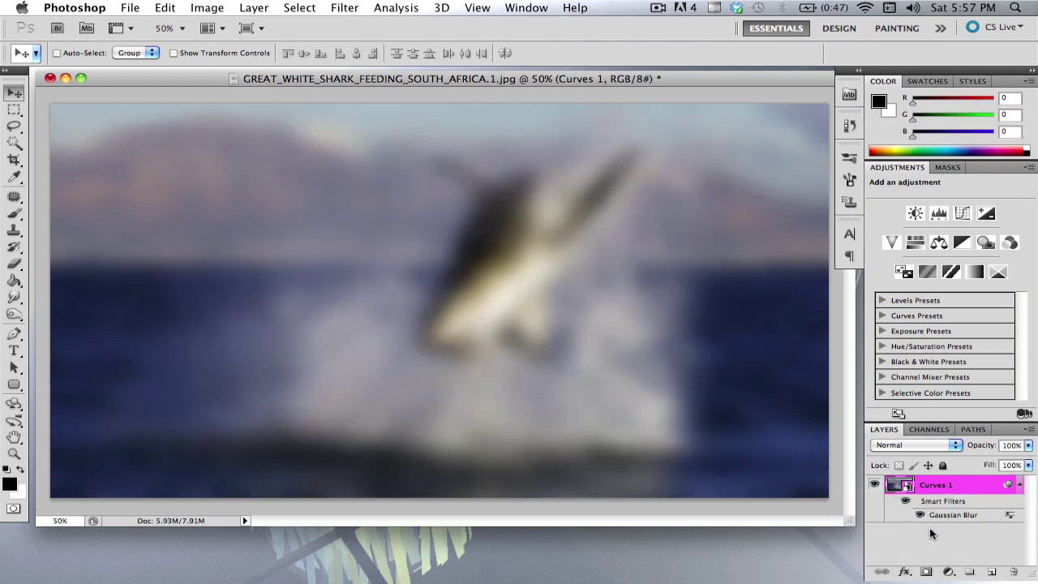
right_click(969, 506)
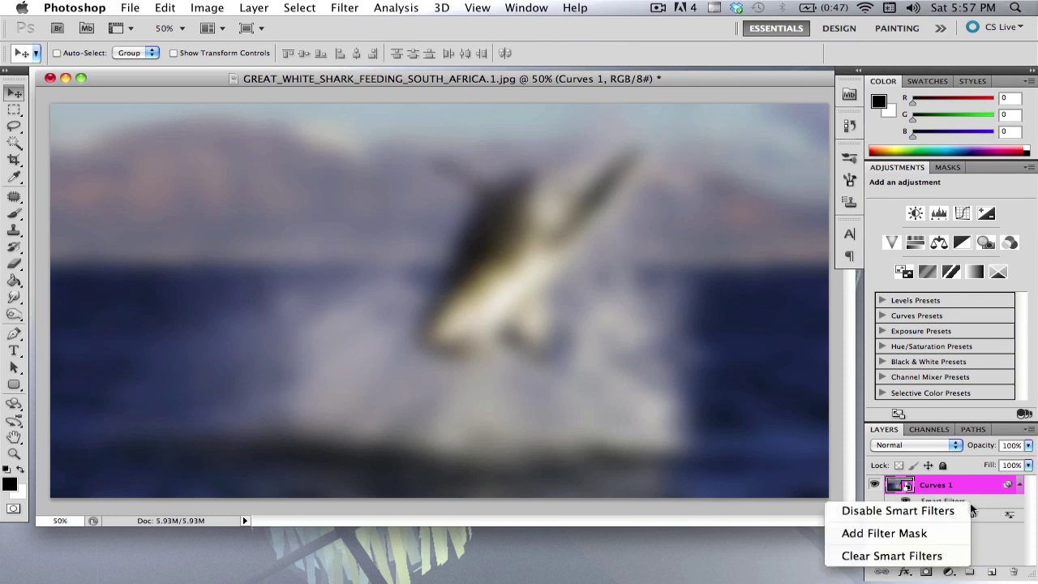
click(948, 556)
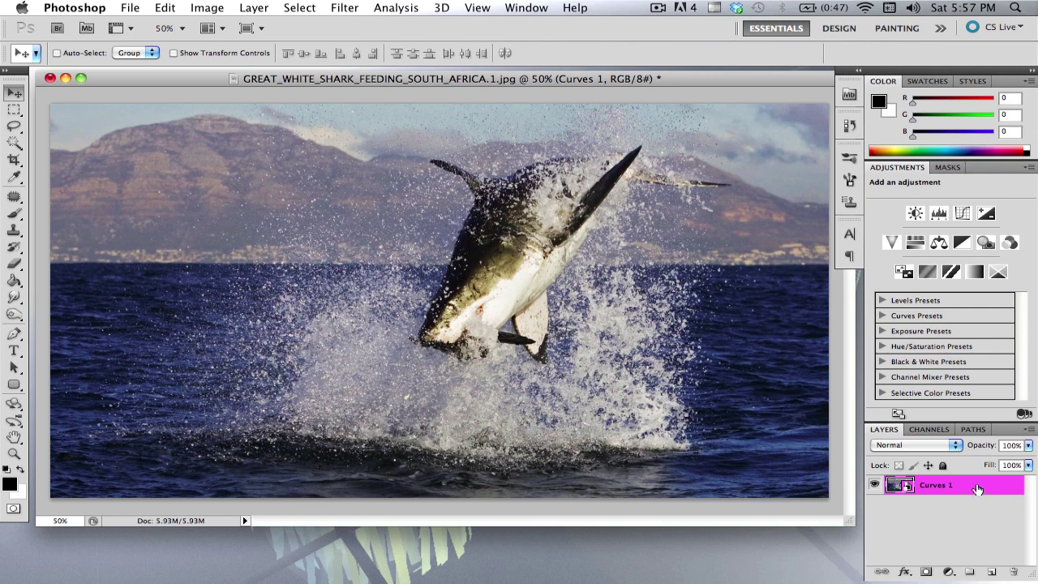
Step: Add an Artistic > Neon Glow smart filter: glow size 5, brightness 15, blue glow colour
click(345, 7)
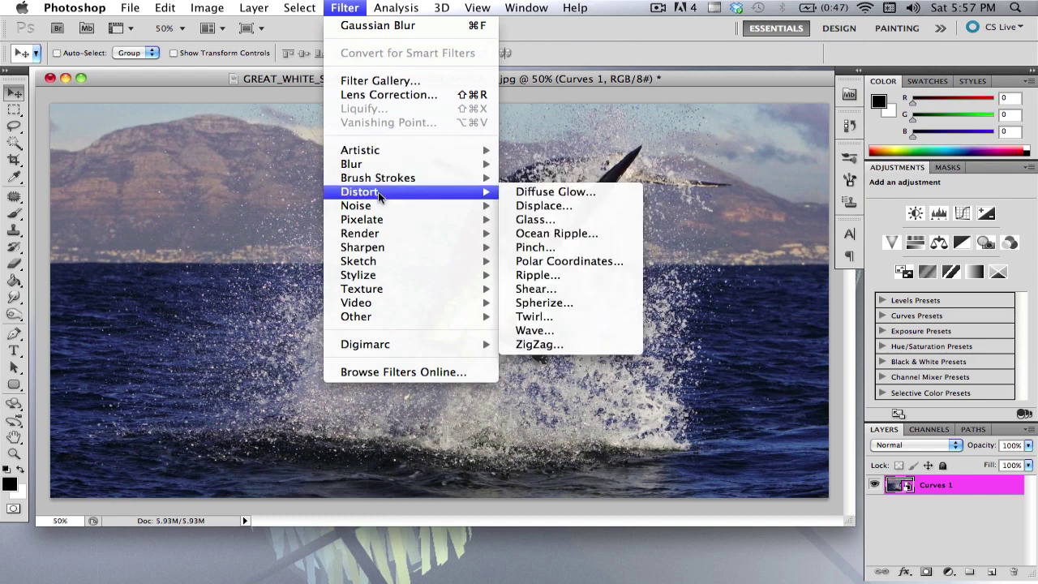
mouse_move(394, 151)
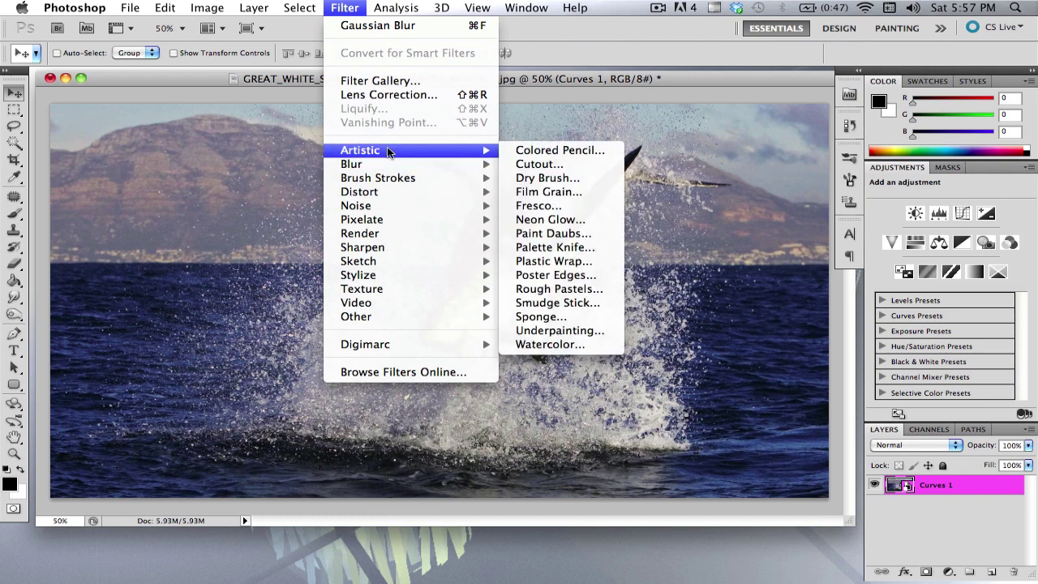
click(574, 220)
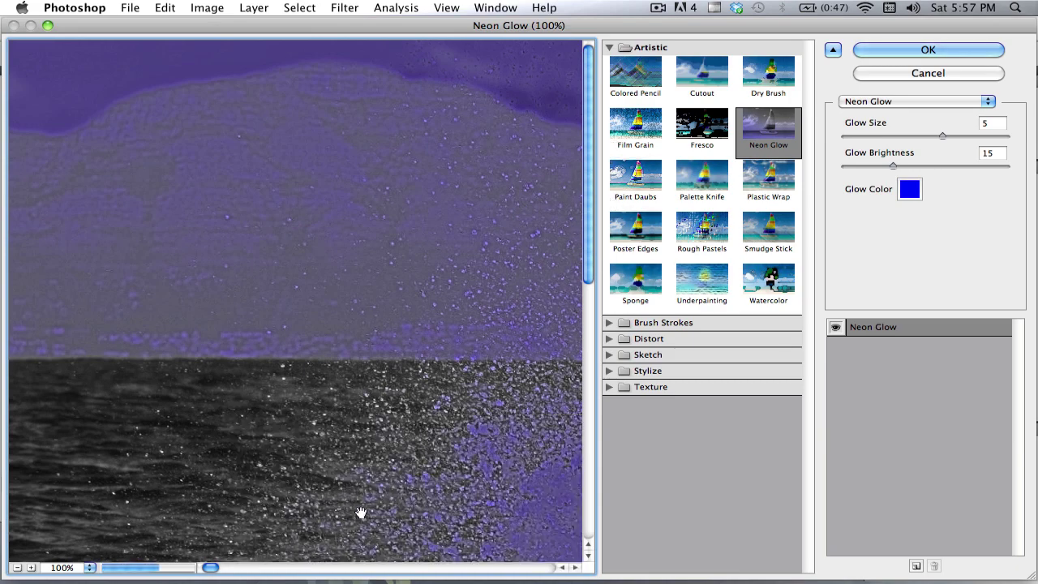
drag(211, 567, 430, 567)
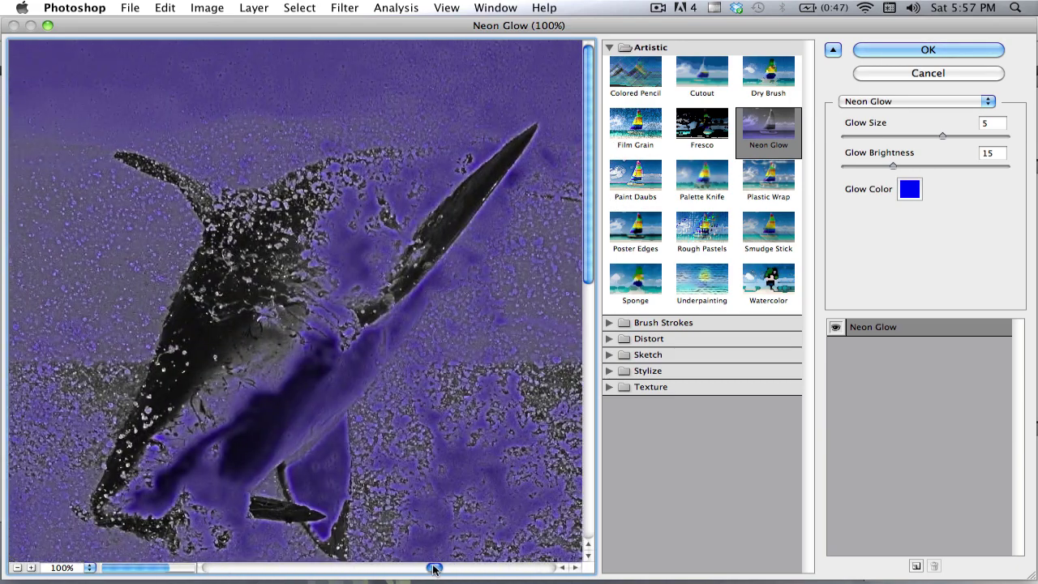
click(928, 49)
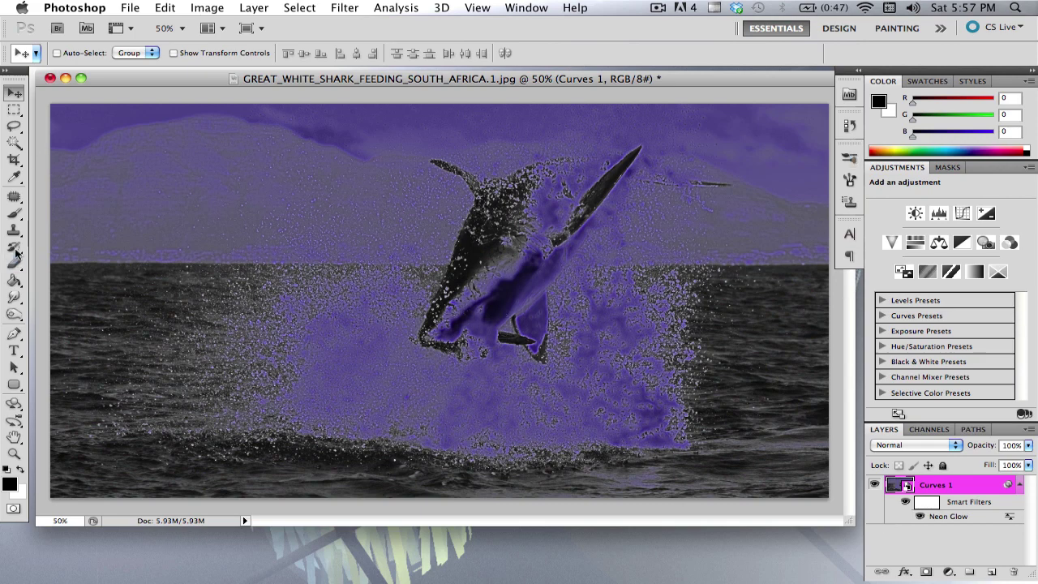
Step: Paint black on the Neon Glow filter mask over the shark and the upper-left and upper-right sky
click(14, 214)
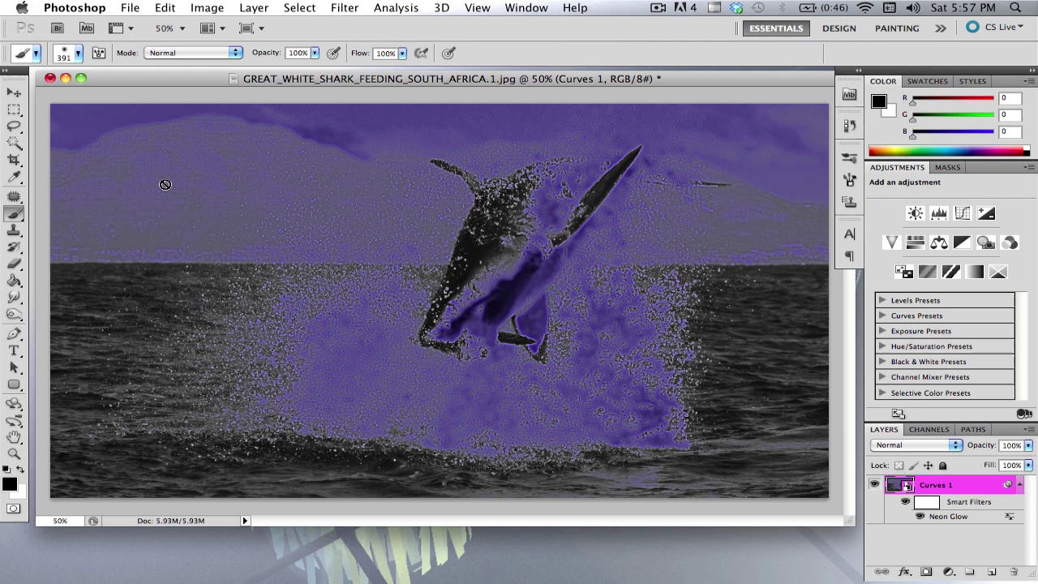
click(922, 503)
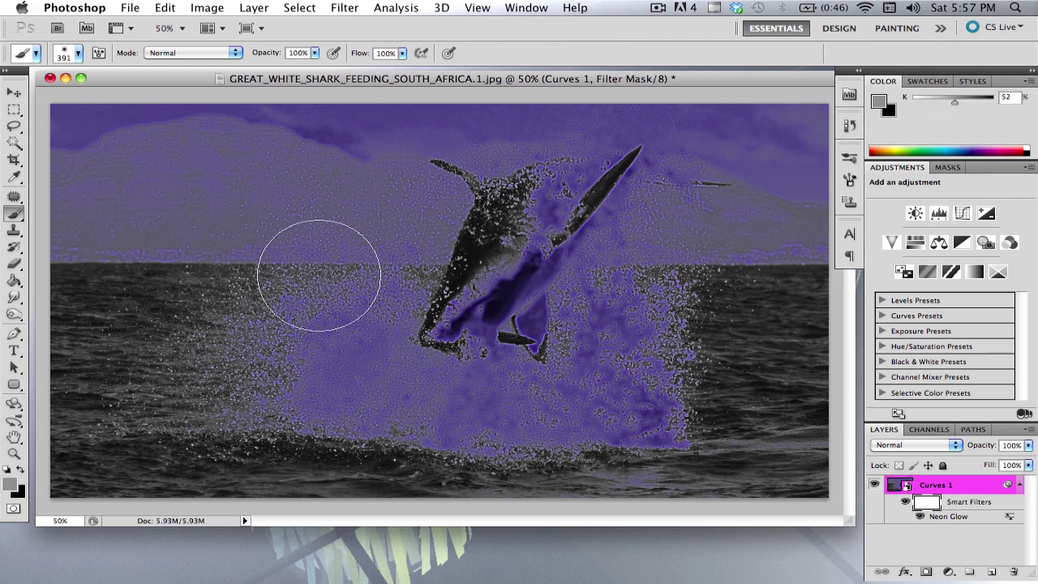
click(221, 183)
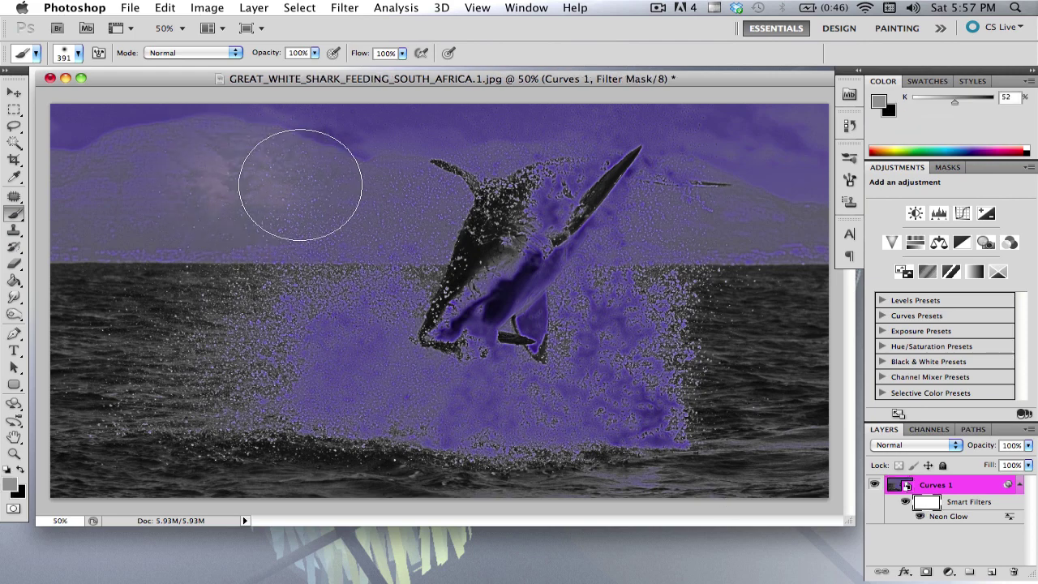
mouse_move(300, 185)
mouse_down()
mouse_move(566, 192)
mouse_move(523, 310)
mouse_move(518, 252)
mouse_move(487, 355)
mouse_move(490, 283)
mouse_move(374, 325)
mouse_move(341, 272)
mouse_move(278, 400)
mouse_move(366, 425)
mouse_move(656, 415)
mouse_move(698, 259)
mouse_move(701, 321)
mouse_move(625, 251)
mouse_move(644, 284)
mouse_move(653, 202)
mouse_move(669, 193)
mouse_move(676, 409)
mouse_move(665, 336)
mouse_move(625, 243)
mouse_move(430, 308)
mouse_move(500, 228)
mouse_move(461, 273)
mouse_move(573, 188)
mouse_move(290, 171)
mouse_move(202, 191)
mouse_move(198, 288)
mouse_up()
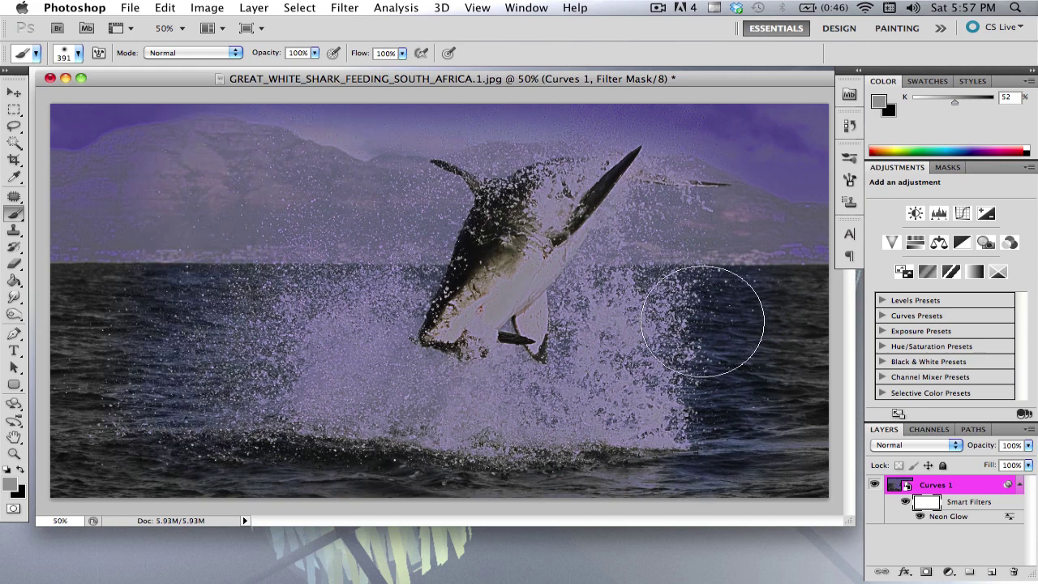
mouse_move(599, 215)
mouse_down()
mouse_move(803, 120)
mouse_move(817, 162)
mouse_up()
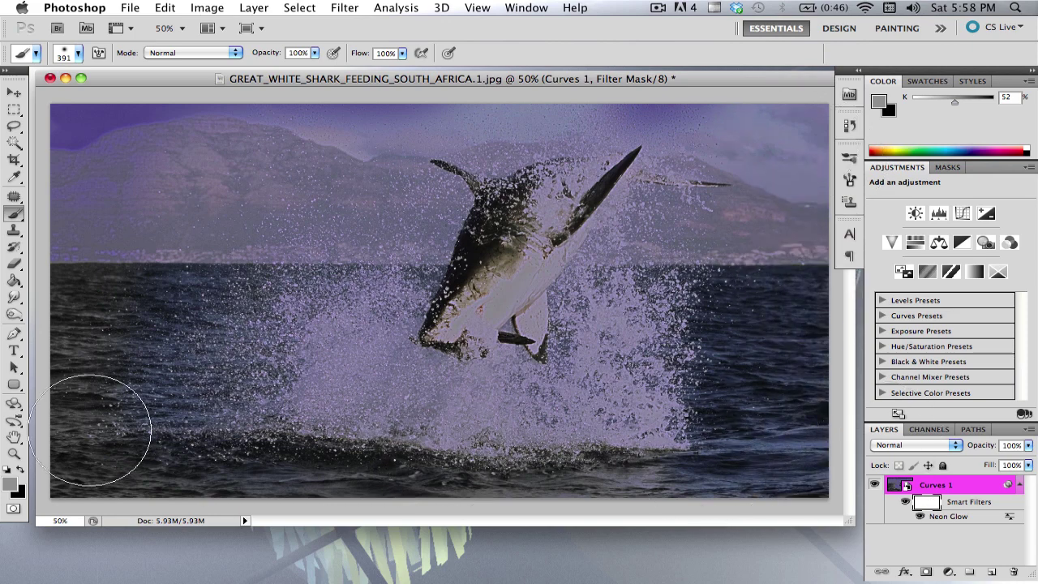
mouse_move(150, 174)
mouse_down()
mouse_move(187, 129)
mouse_move(649, 122)
mouse_up()
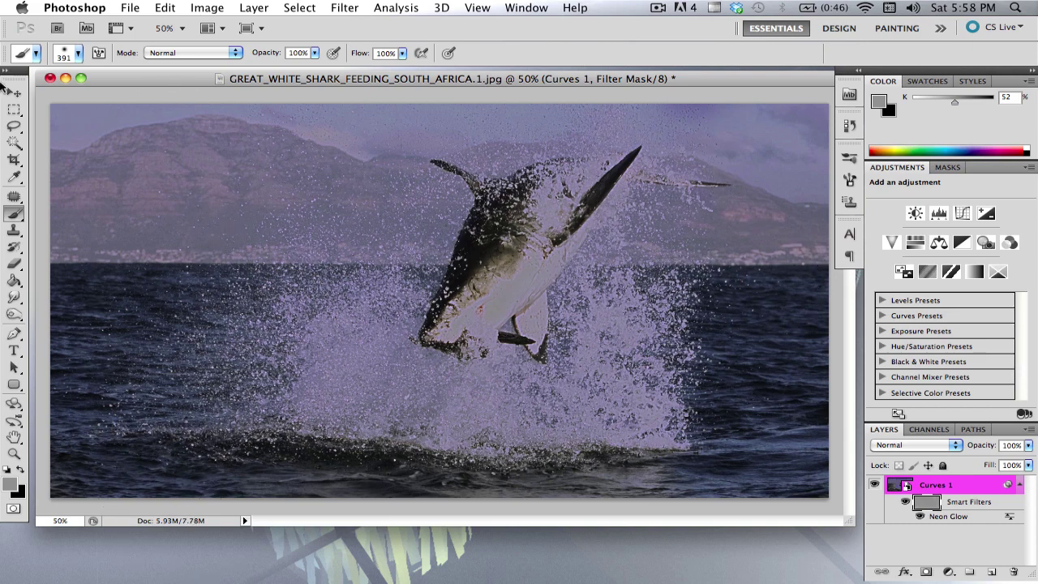
click(10, 93)
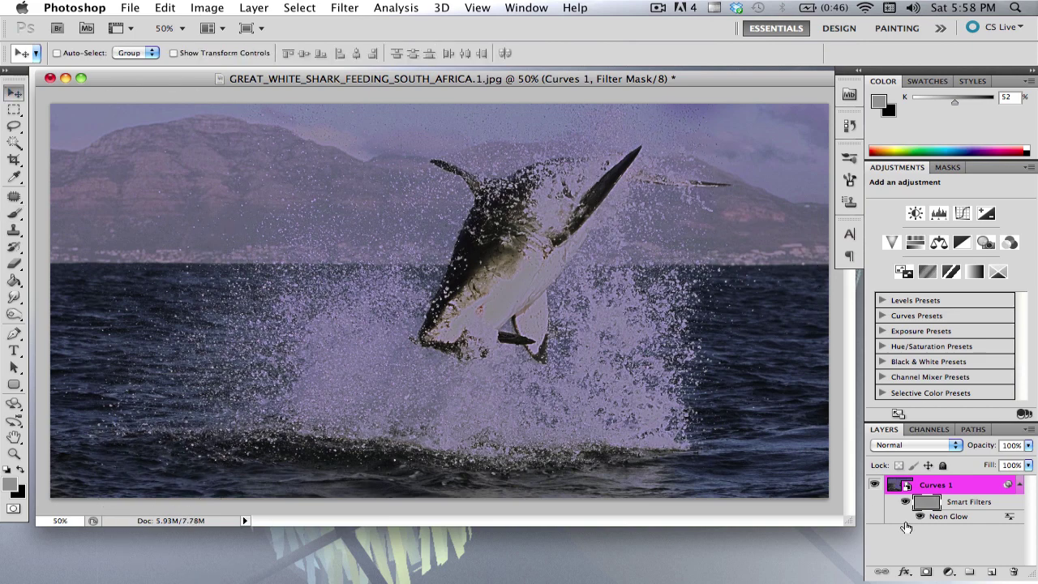